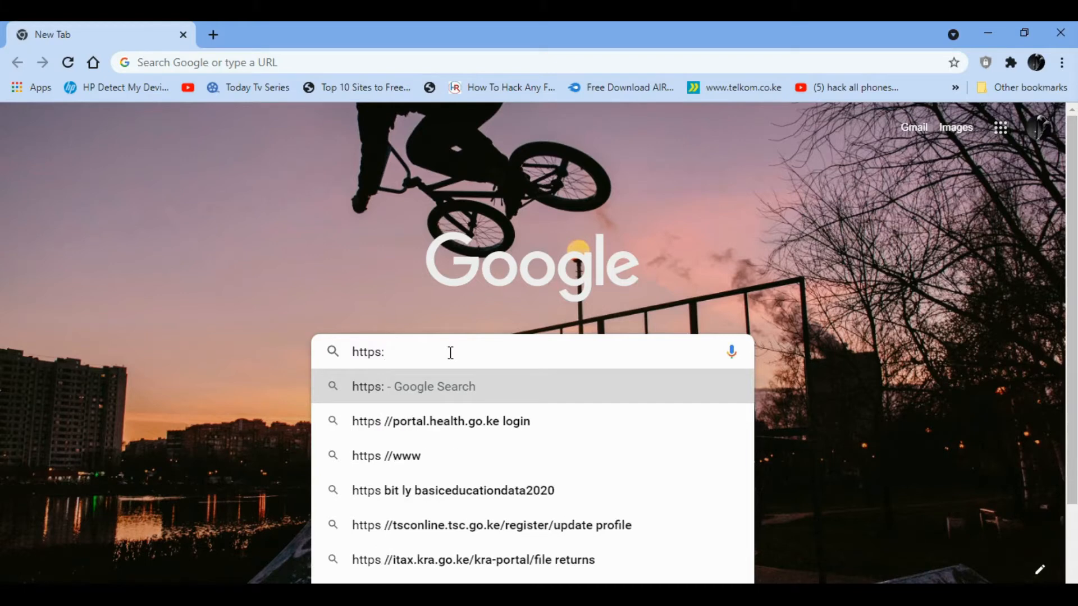
pyautogui.write('.al')
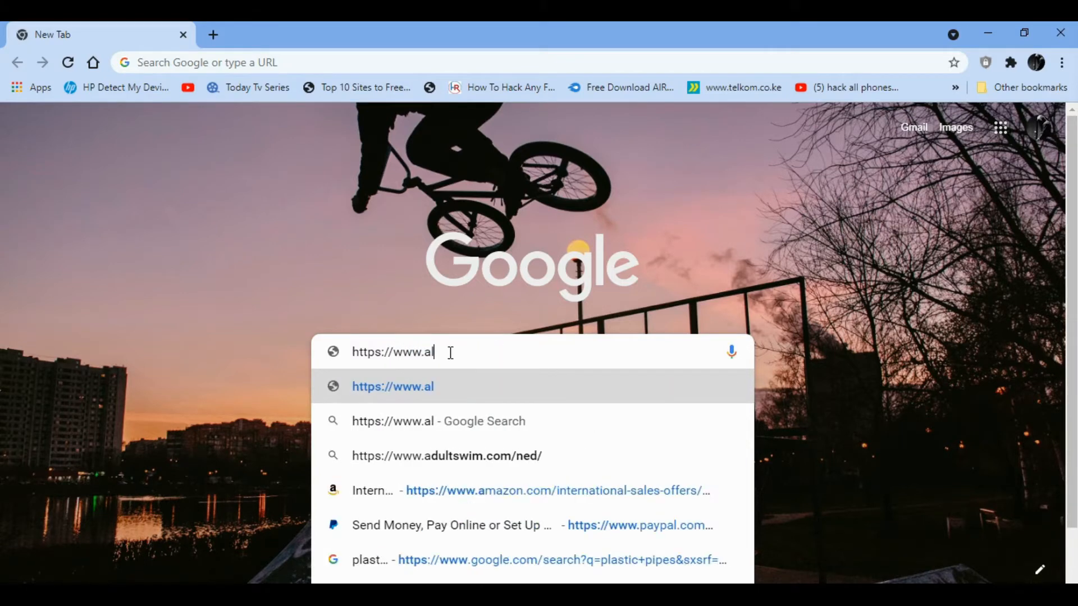
pyautogui.write('pinel')
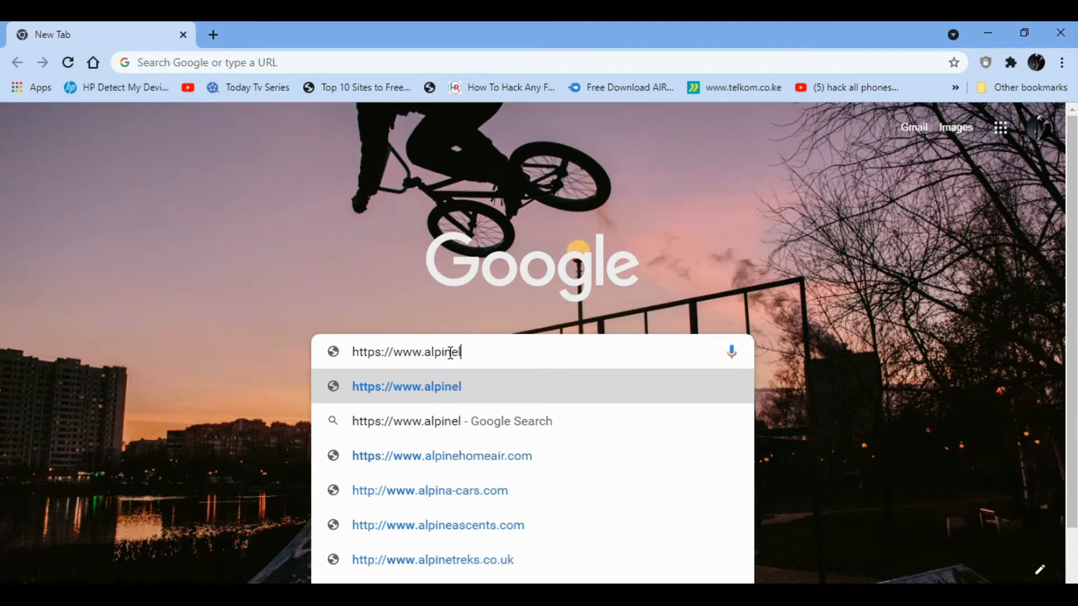
pyautogui.write('inux.org')
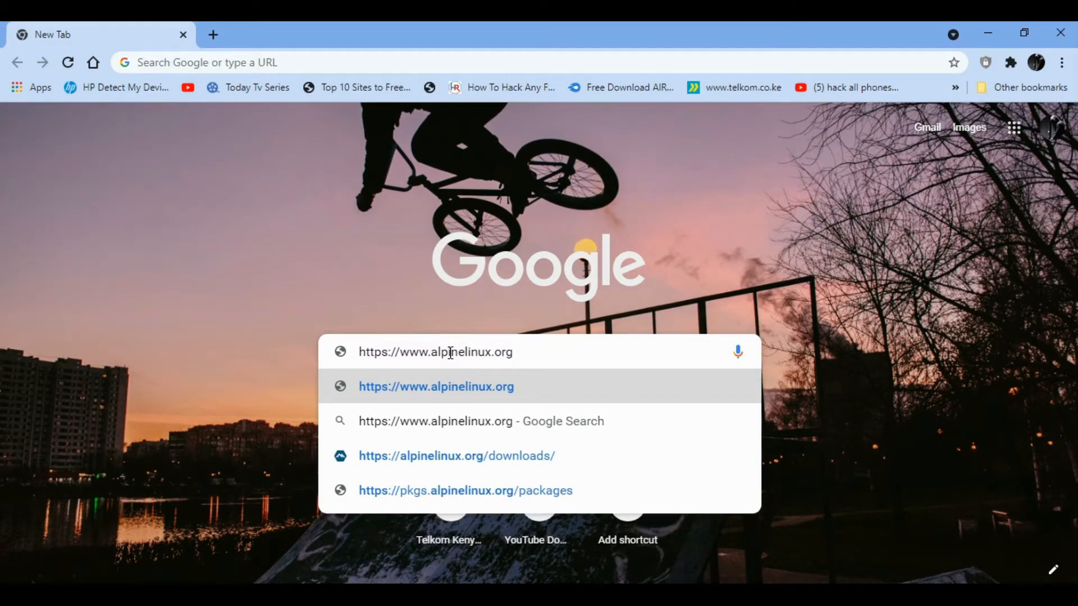
pyautogui.press('Return')
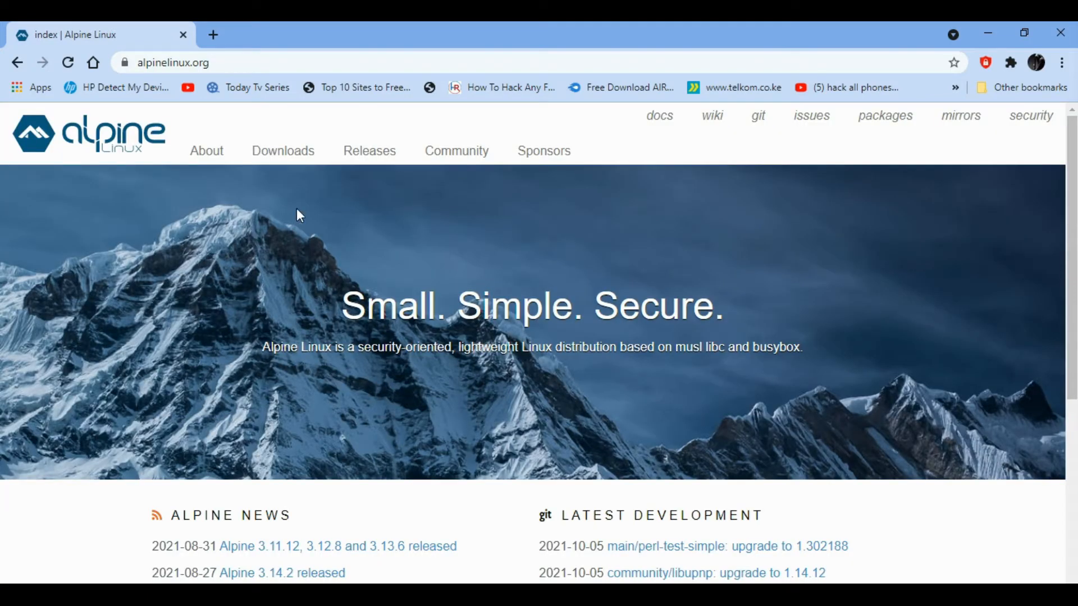
# - Open the Downloads page on alpinelinux.org
pyautogui.scroll(-5, 254, 205)
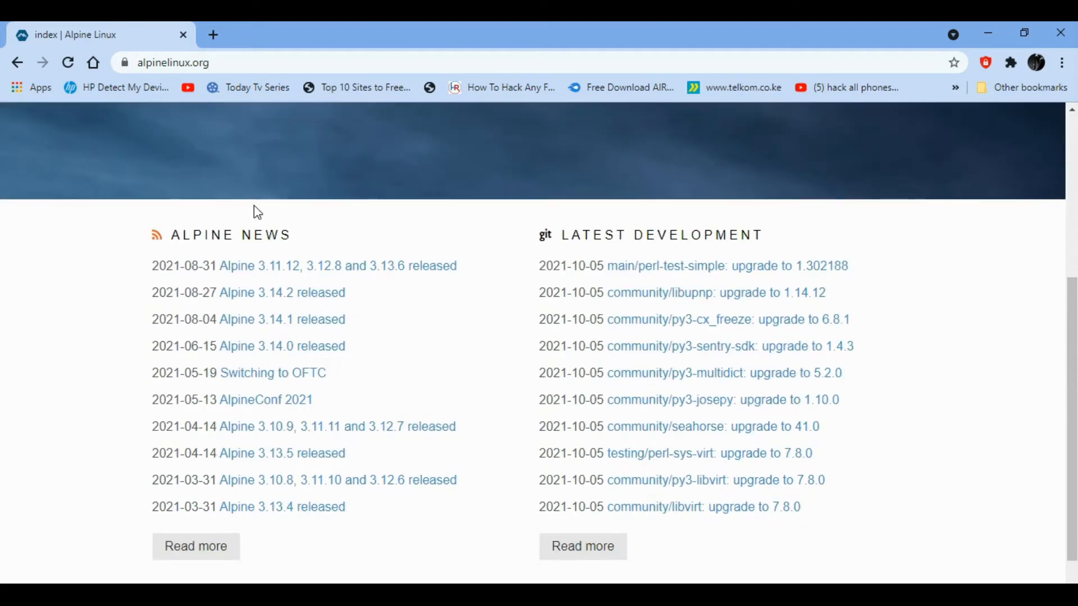
pyautogui.scroll(-1, 254, 205)
pyautogui.scroll(5, 257, 212)
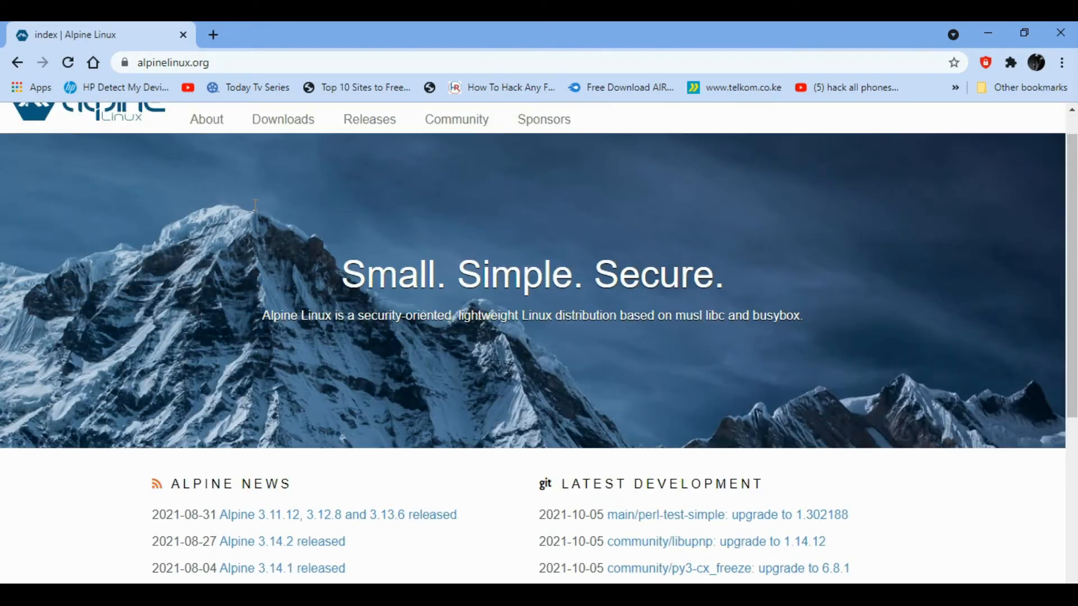
pyautogui.scroll(-2, 253, 206)
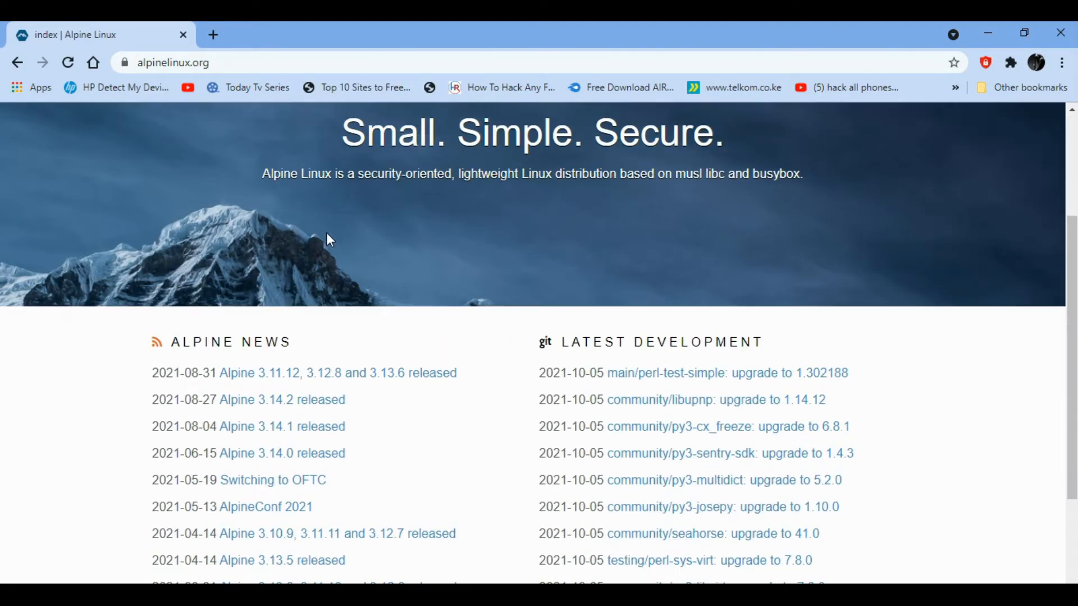
pyautogui.scroll(3, 348, 208)
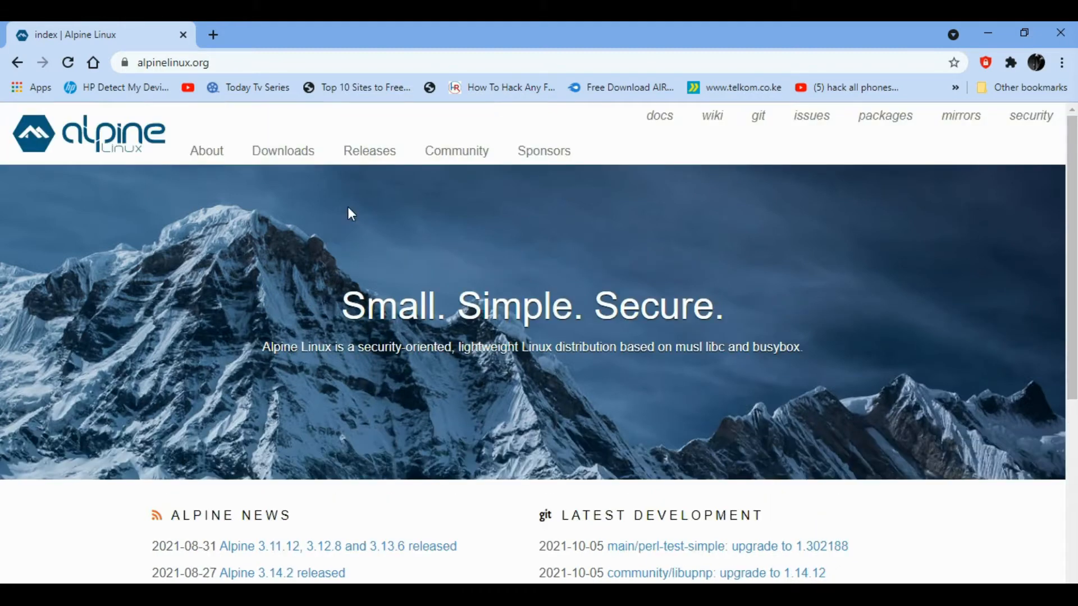
pyautogui.click(296, 155)
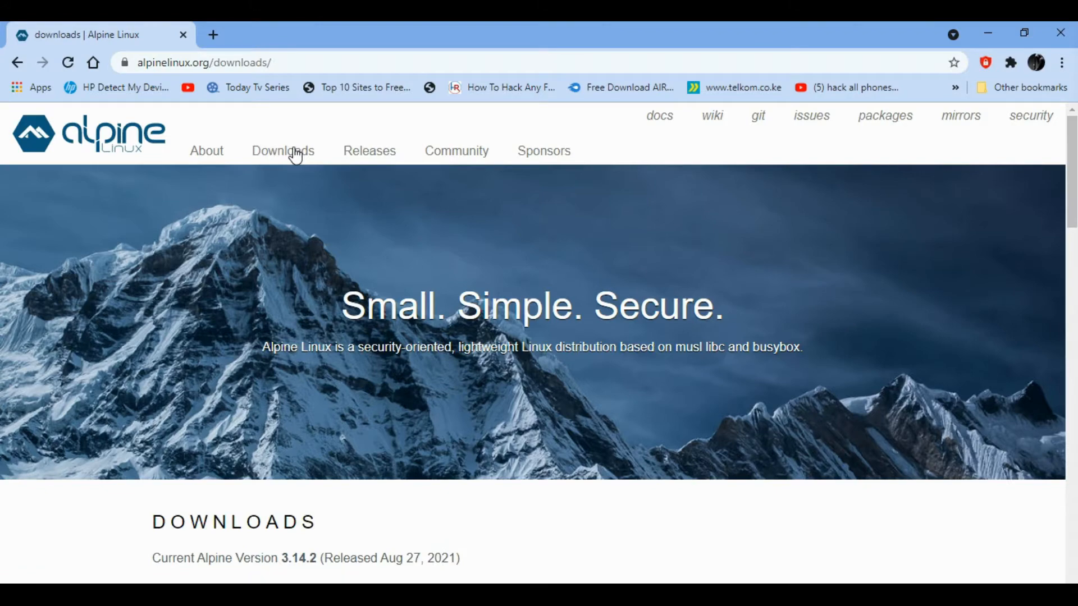
# - Go to Previous Releases and open the older-releases index at dl-cdn.alpinelinux.org
pyautogui.scroll(-7, 318, 376)
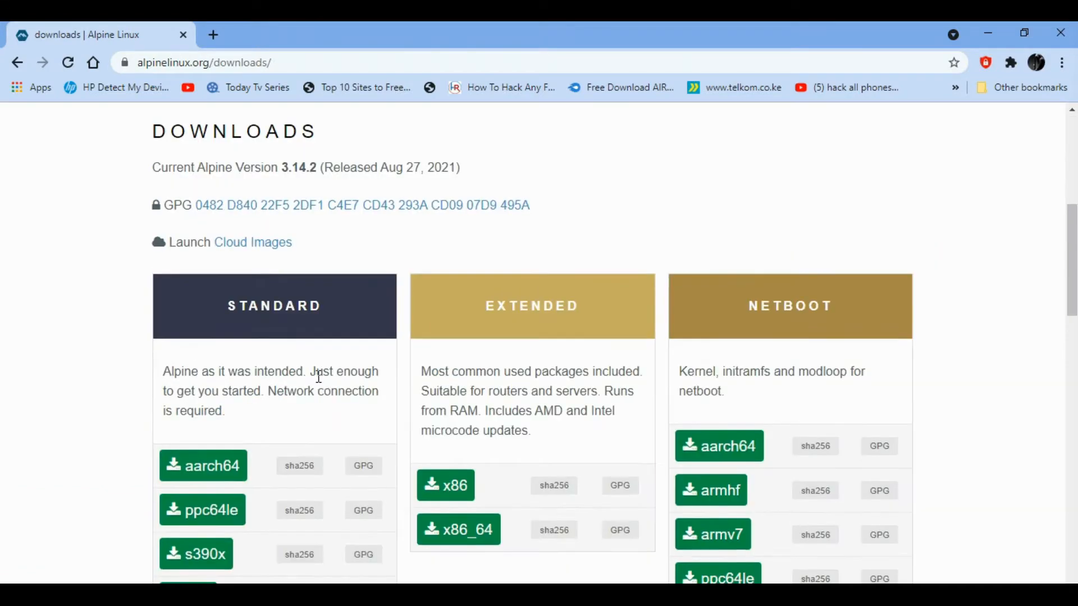
pyautogui.scroll(-5, 318, 376)
pyautogui.scroll(5, 320, 380)
pyautogui.scroll(-6, 320, 381)
pyautogui.scroll(-14, 319, 382)
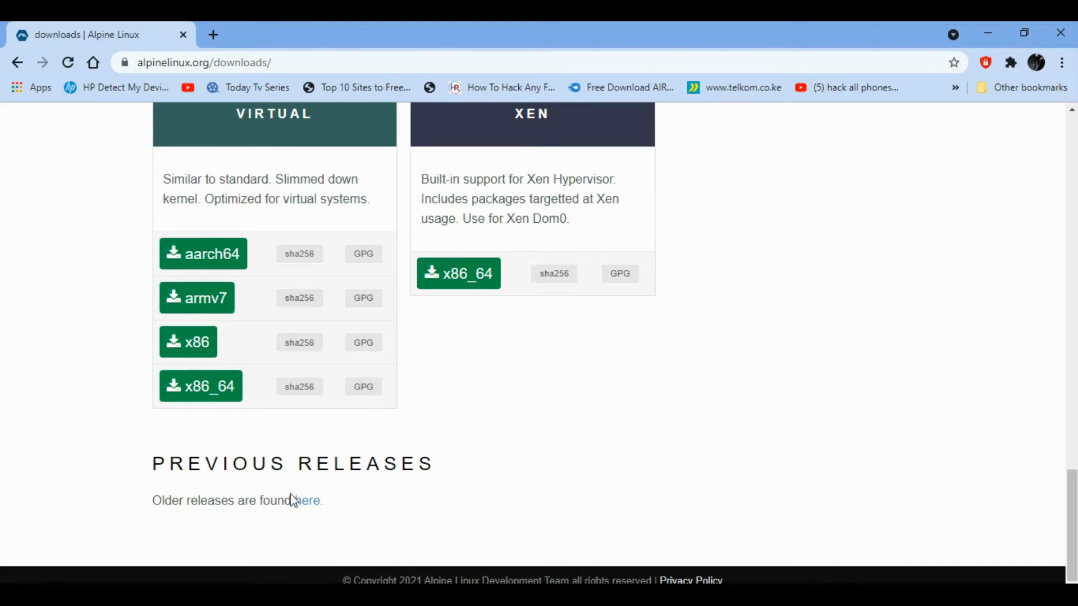
pyautogui.click(307, 503)
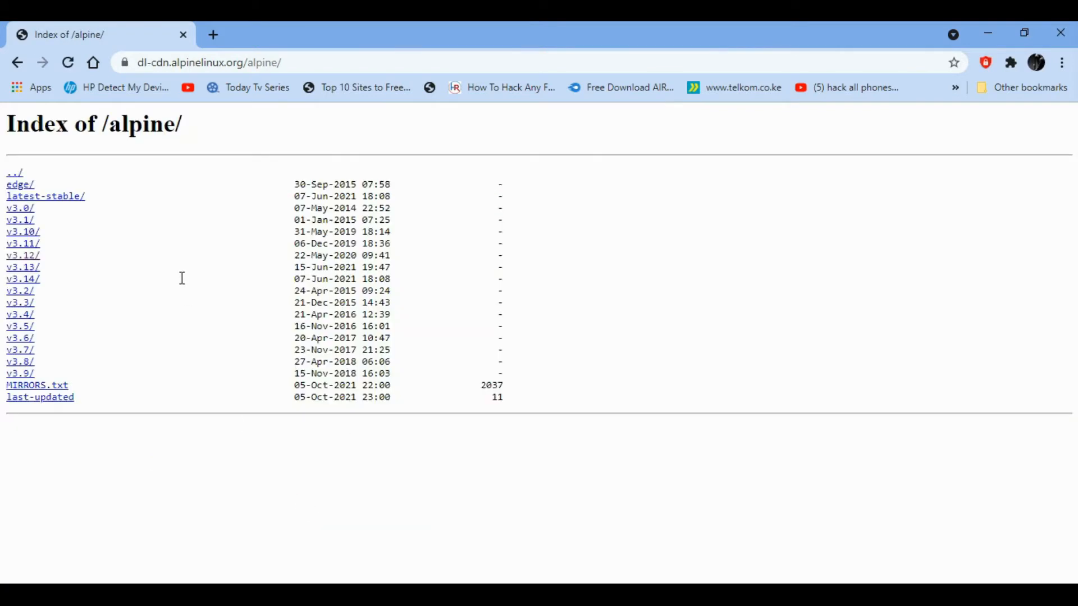
# - Navigate into the v3.12/releases/x86_64 folder of the release index
pyautogui.click(30, 264)
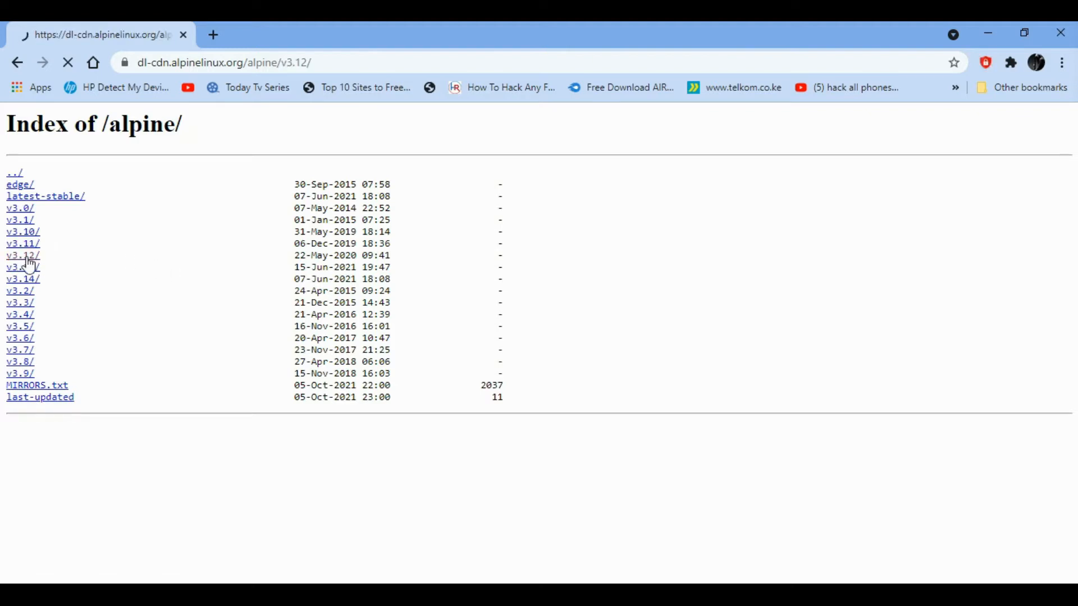
pyautogui.click(41, 209)
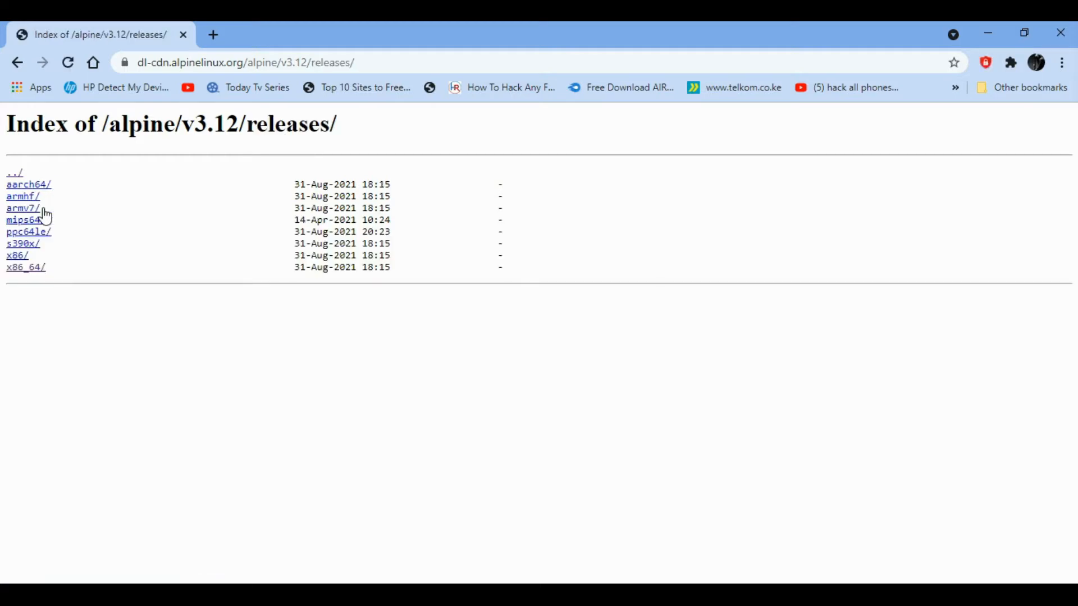
pyautogui.click(28, 269)
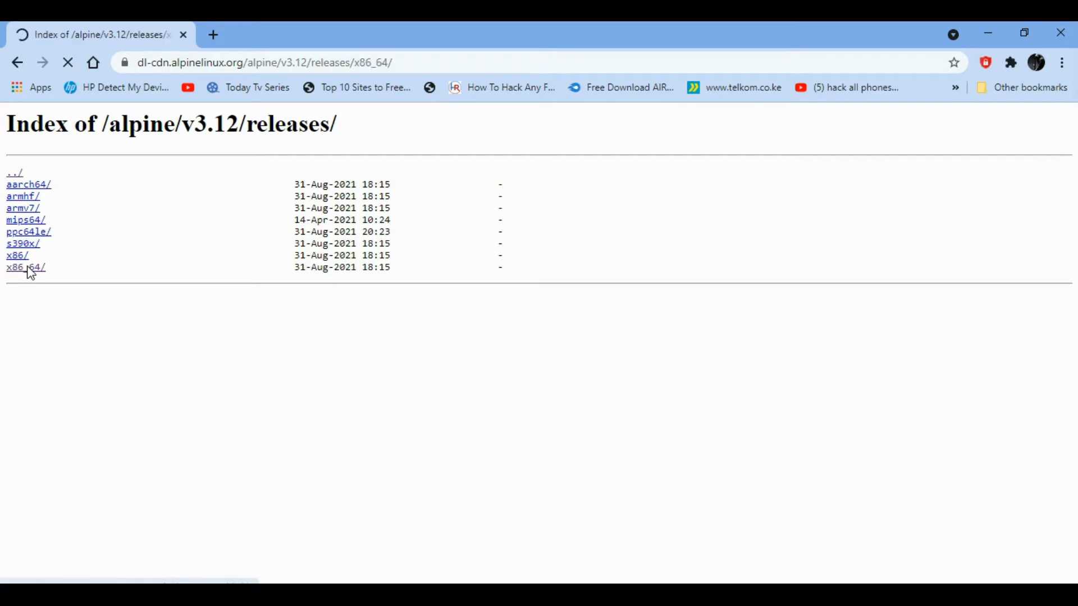
# - Start downloading alpine-standard-3.12.0-x86_64.iso from the x86_64 listing
pyautogui.scroll(-7, 218, 366)
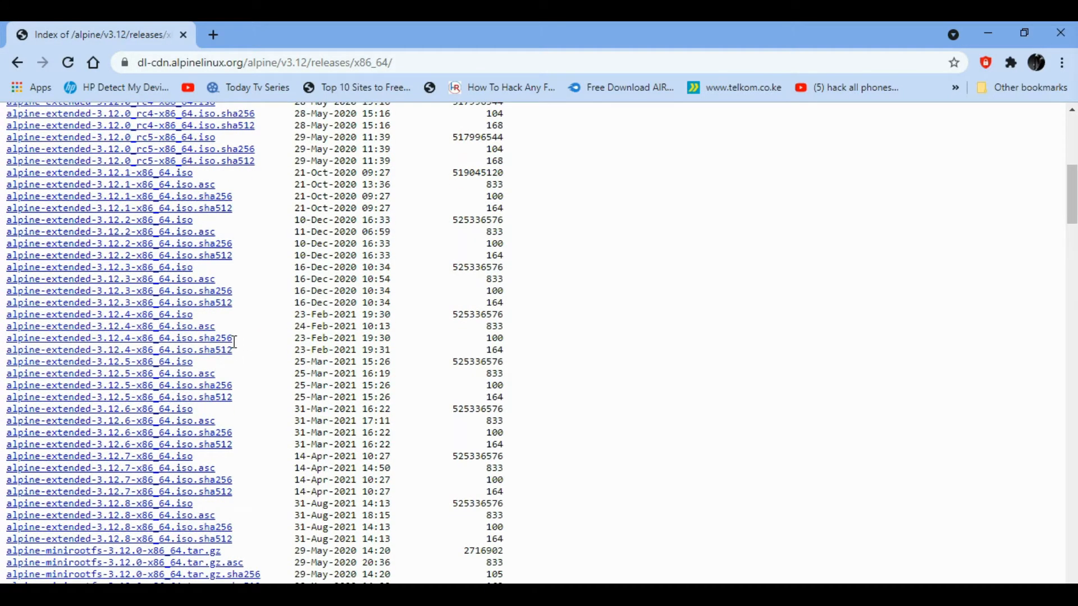
pyautogui.scroll(-15, 235, 342)
pyautogui.scroll(-20, 235, 341)
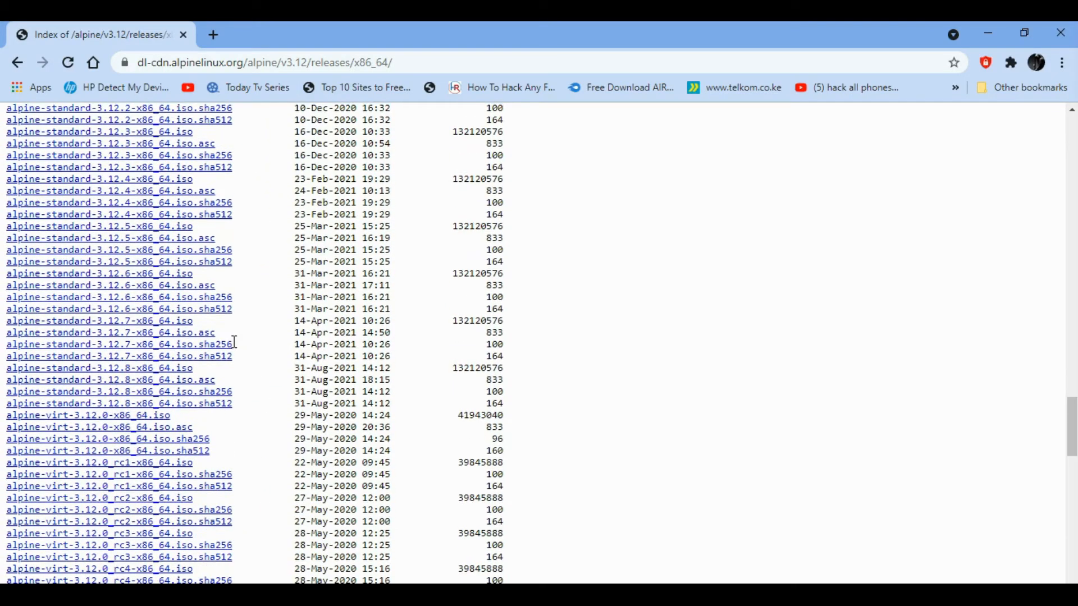
pyautogui.scroll(5, 234, 341)
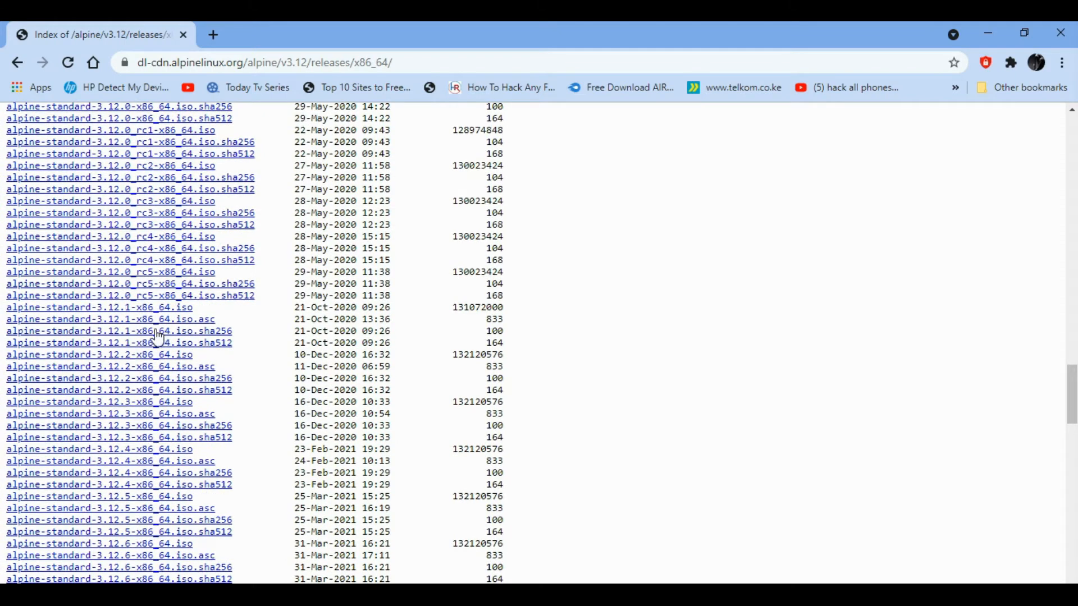
pyautogui.scroll(3, 176, 291)
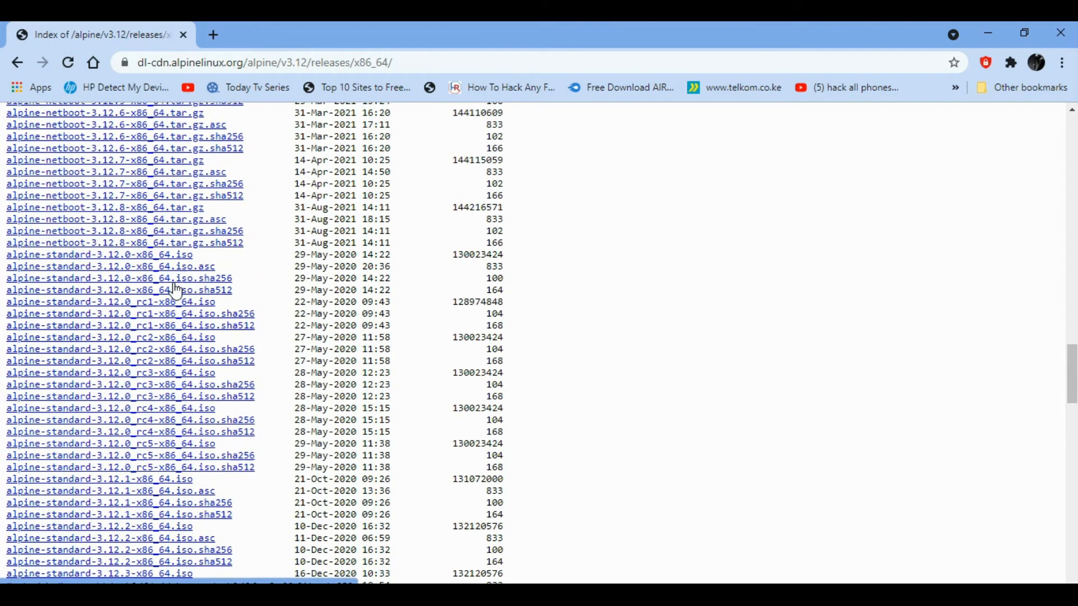
pyautogui.scroll(1, 175, 292)
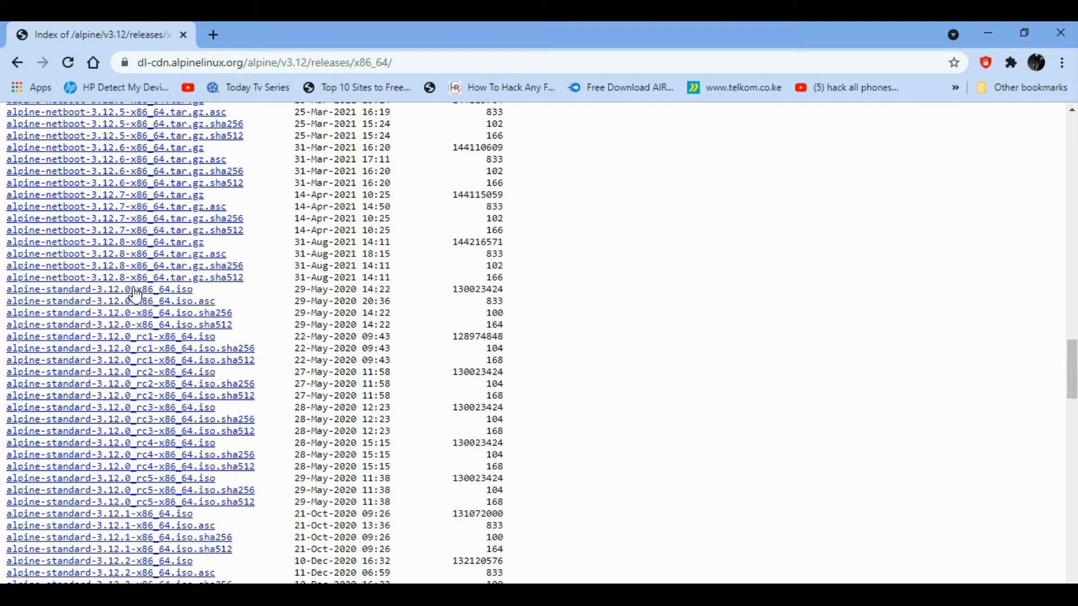
pyautogui.click(167, 293)
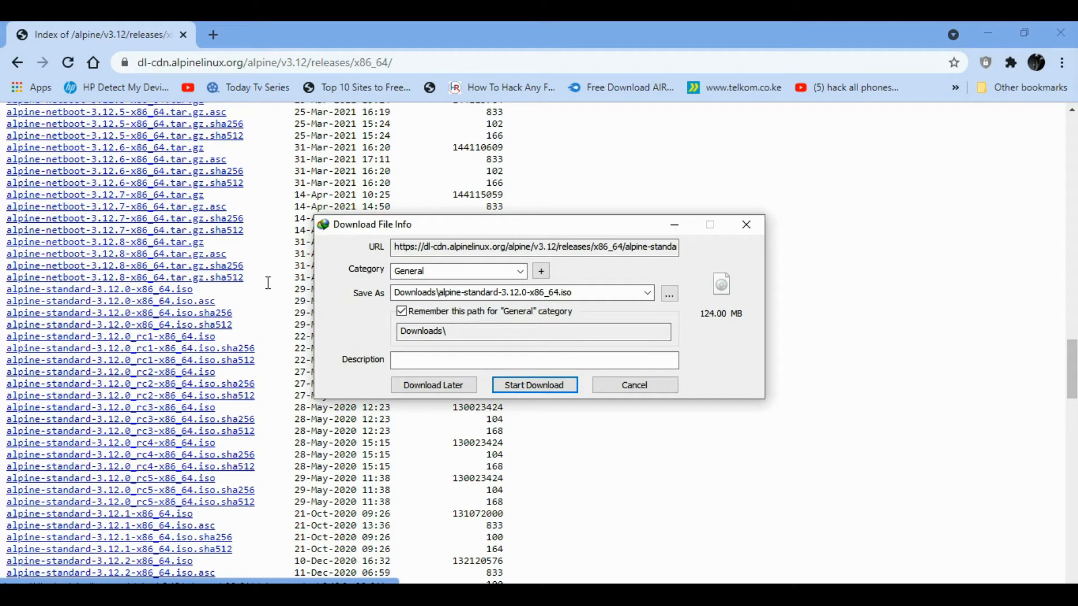
# - Start the IDM download of alpine-standard-3.12.0-x86_64.iso to Downloads, keeping the default path
pyautogui.click(582, 287)
pyautogui.click(578, 286)
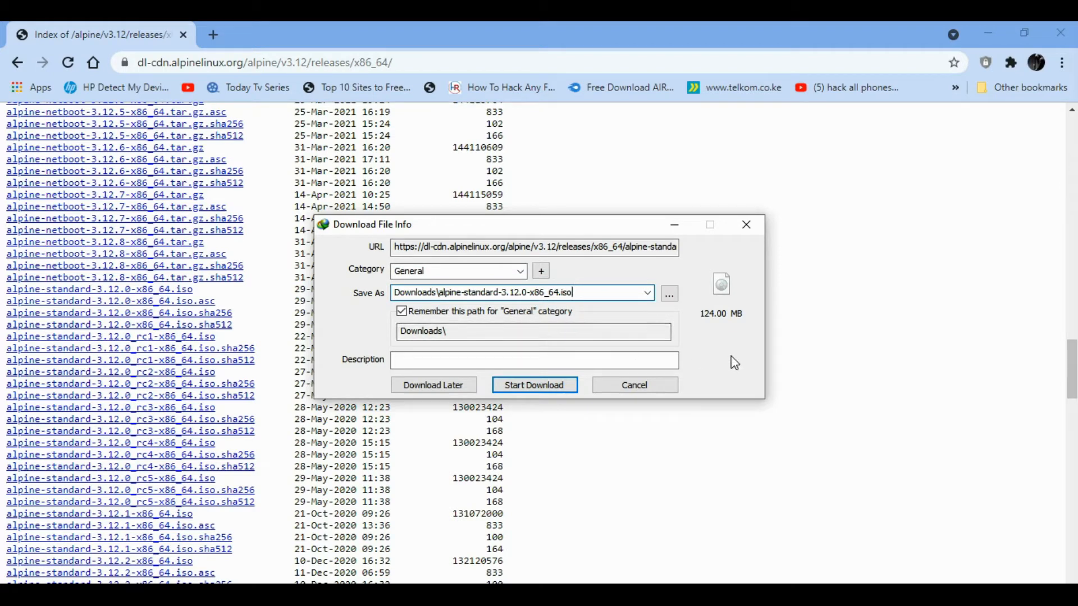
pyautogui.click(540, 388)
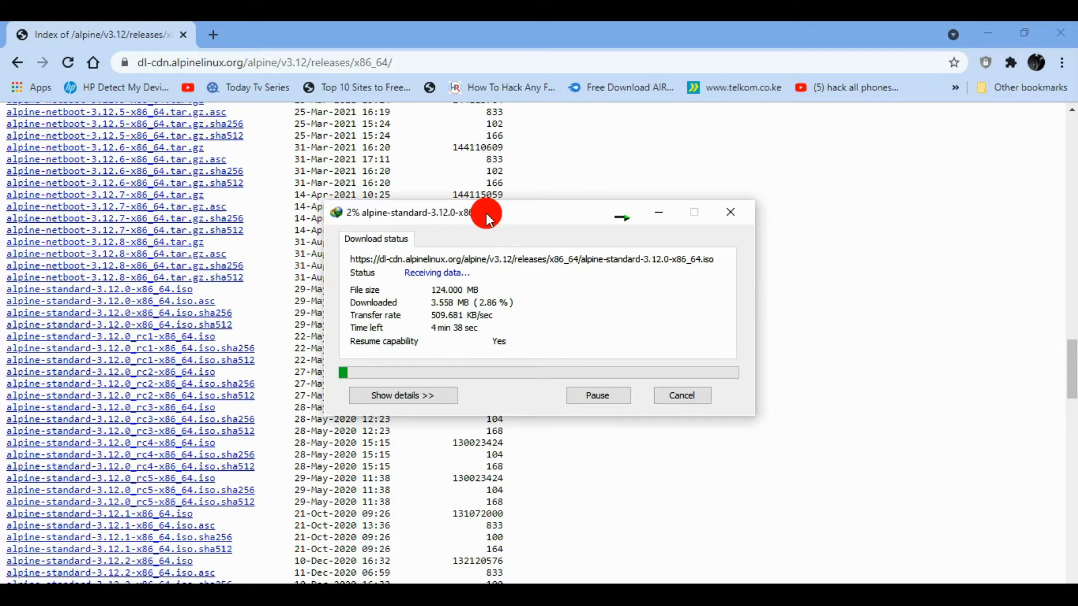
pyautogui.moveTo(486, 213); pyautogui.dragTo(507, 212)
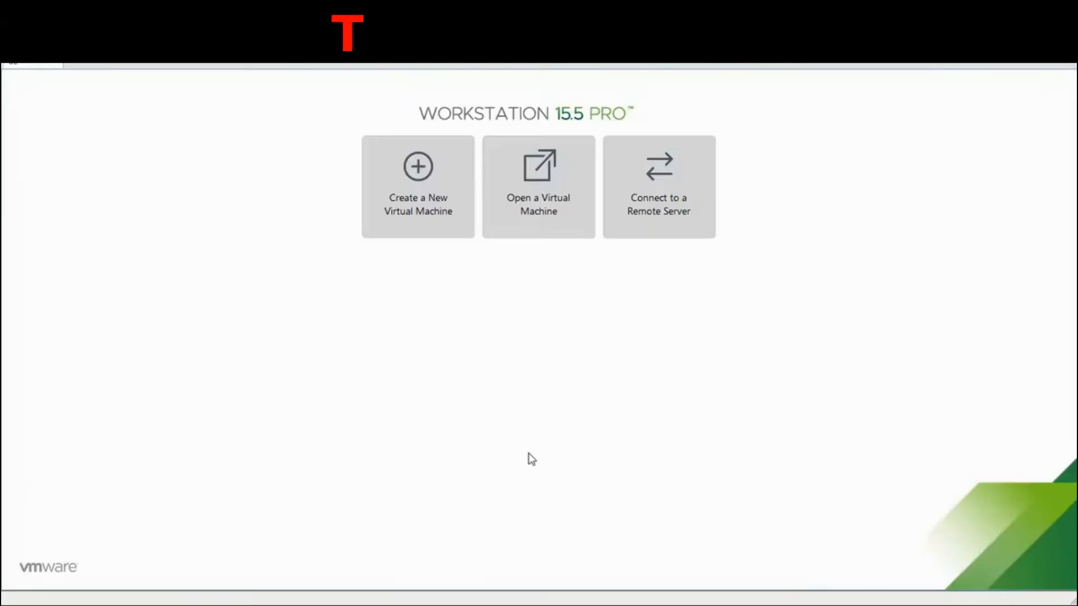
# - Start a typical new VM, install the OS later, with guest Other Linux 5.x 64-bit
pyautogui.click(433, 197)
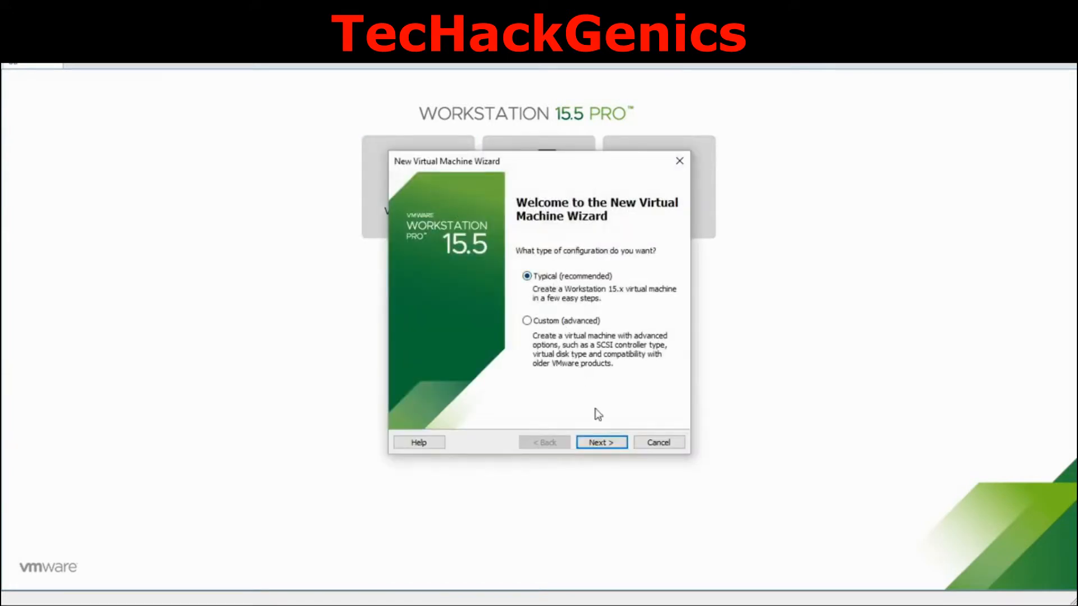
pyautogui.click(605, 443)
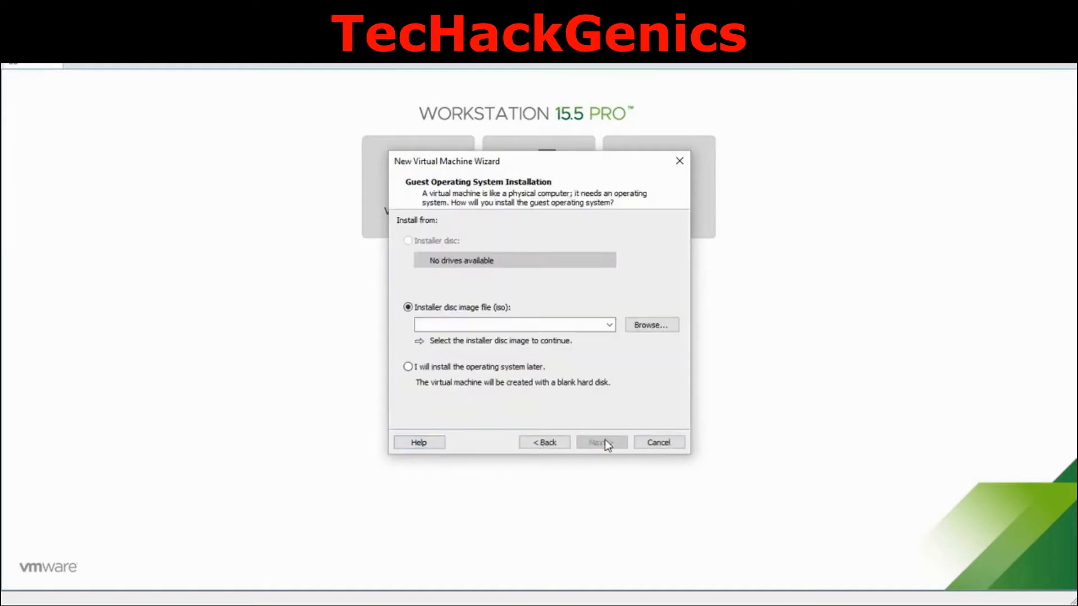
pyautogui.click(438, 371)
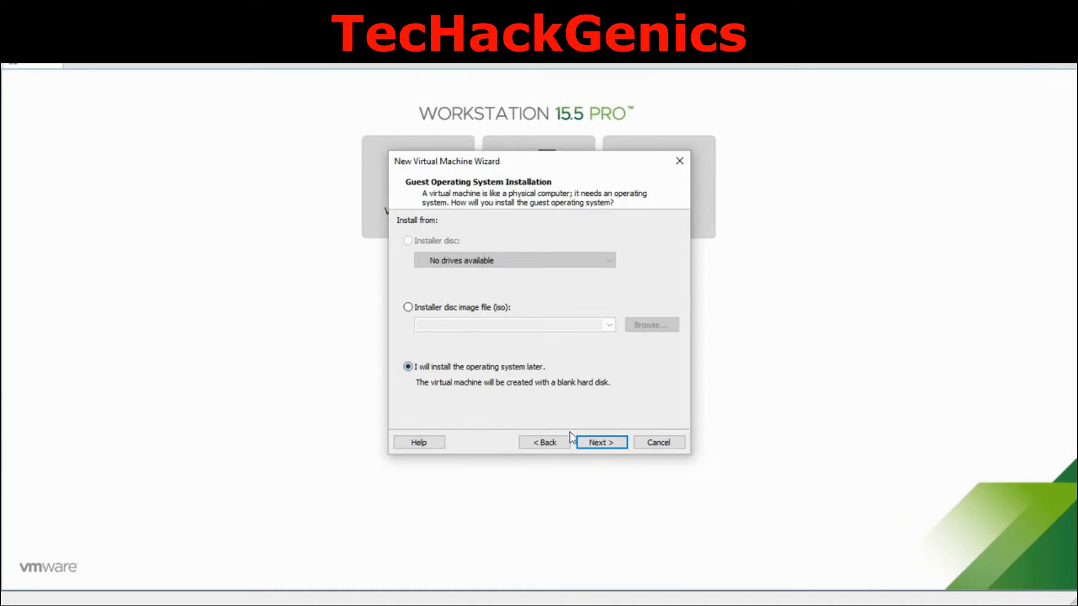
pyautogui.click(598, 443)
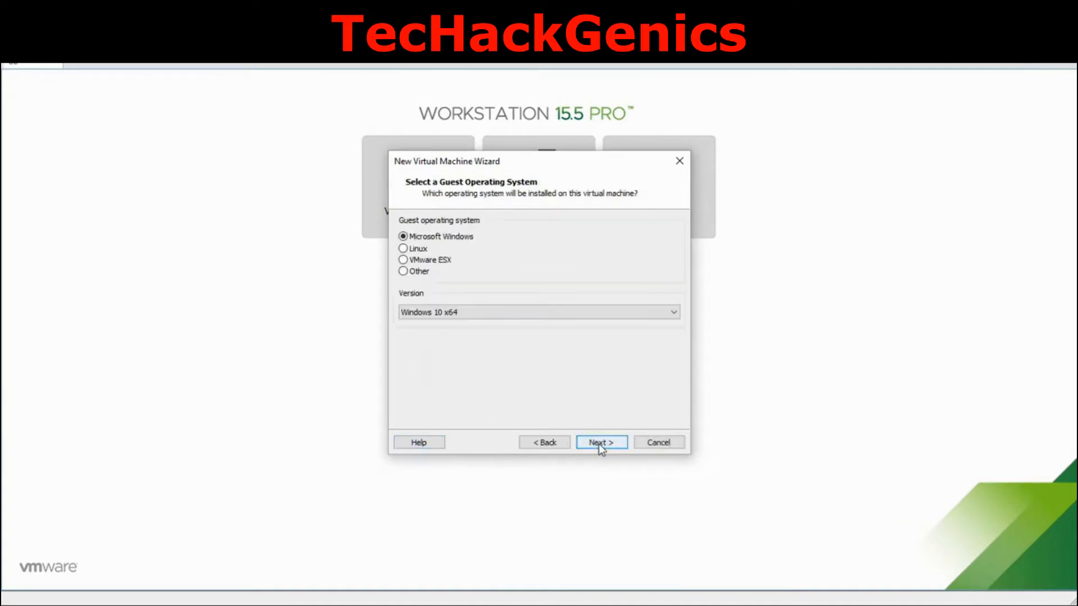
pyautogui.click(423, 249)
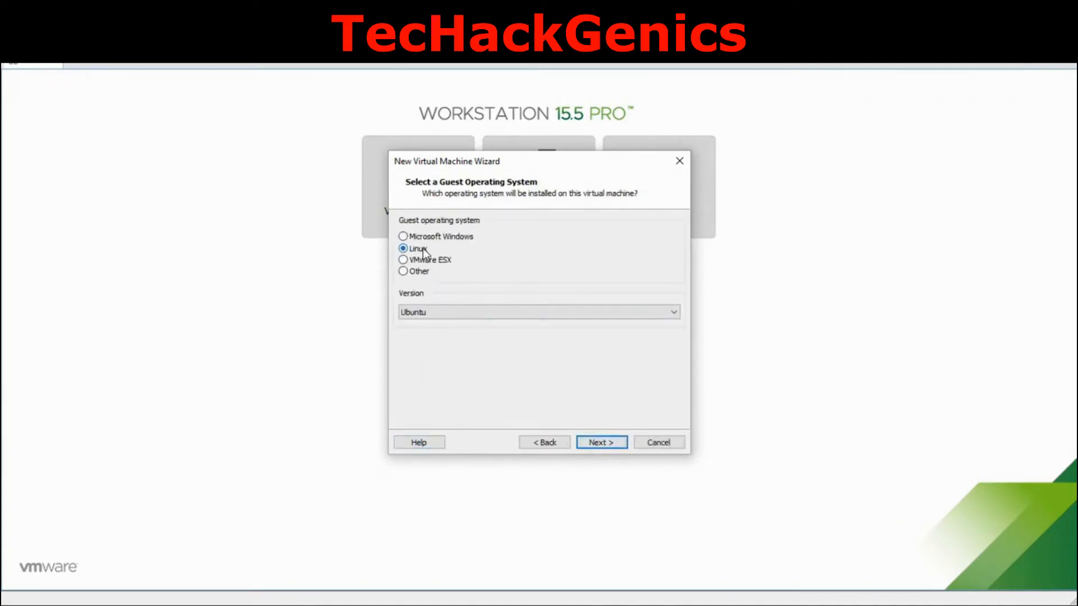
pyautogui.click(674, 312)
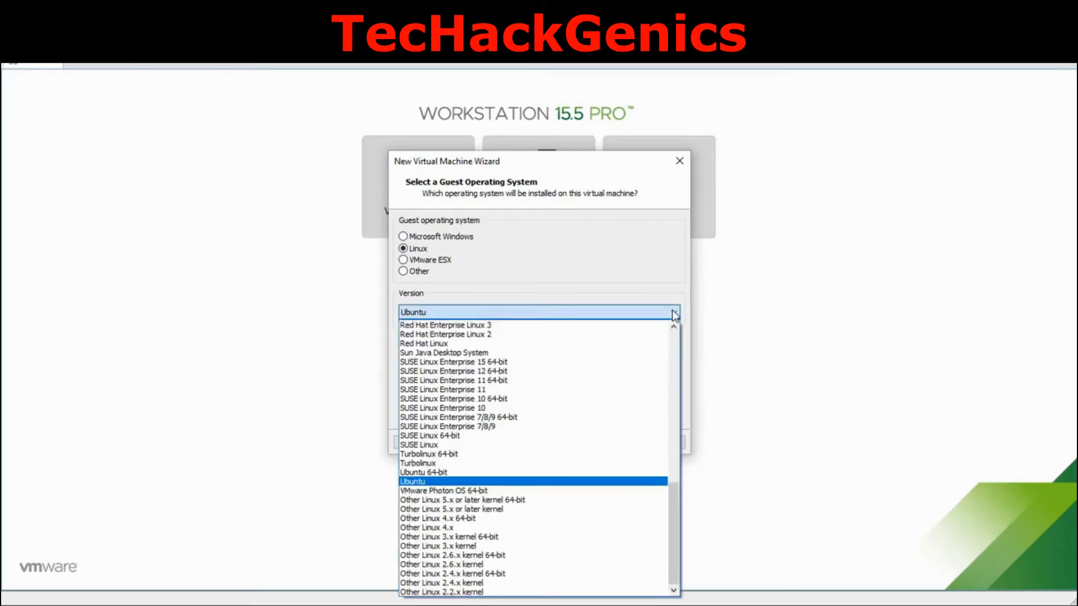
pyautogui.click(519, 501)
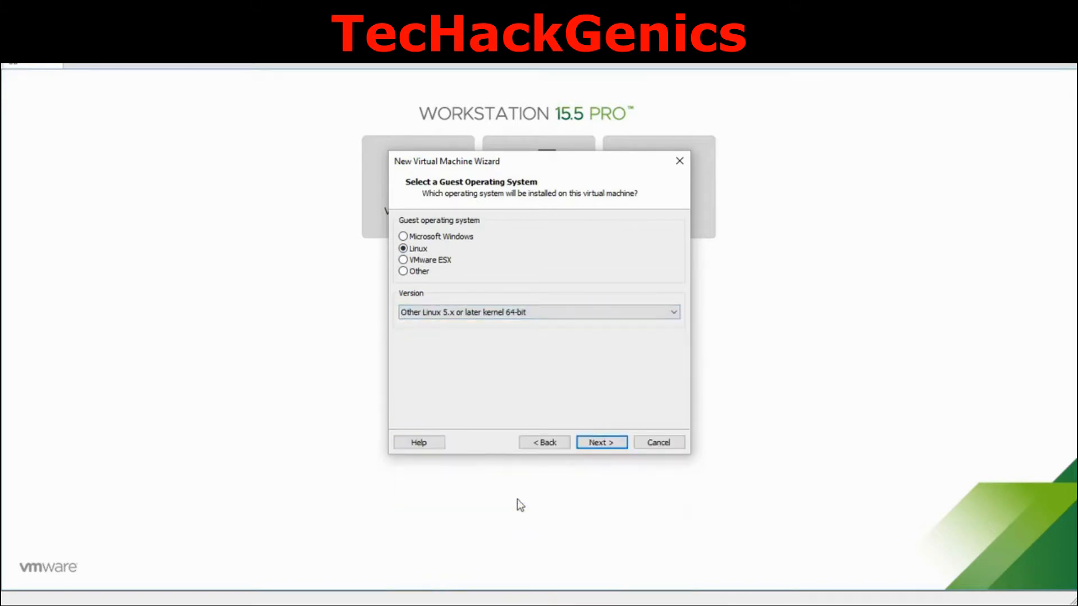
# - Name the VM Alpine3.12 and give it a 60 GB disk
pyautogui.click(601, 443)
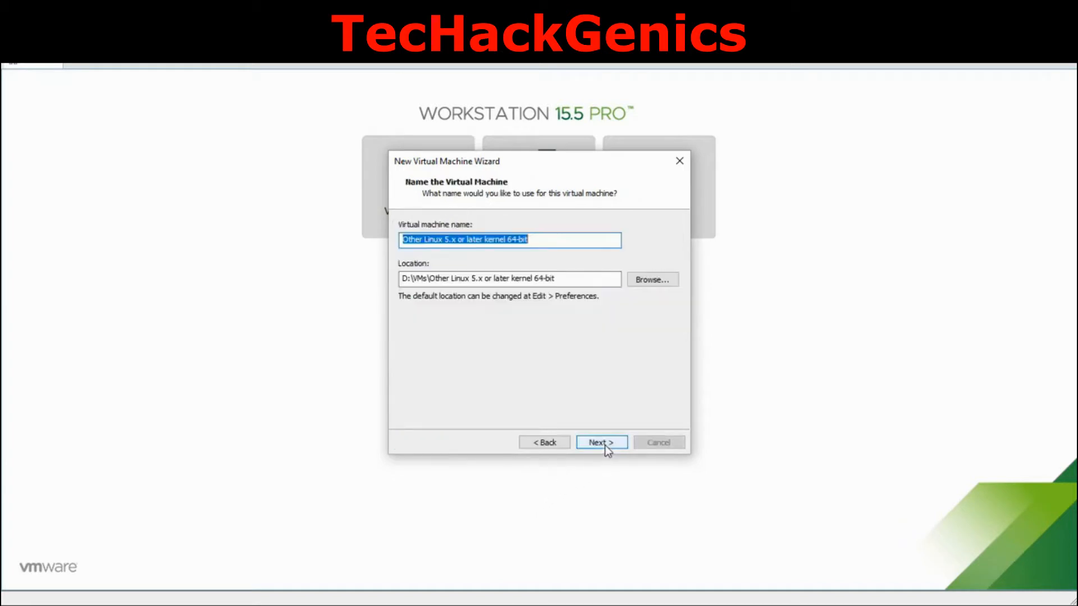
pyautogui.write('A')
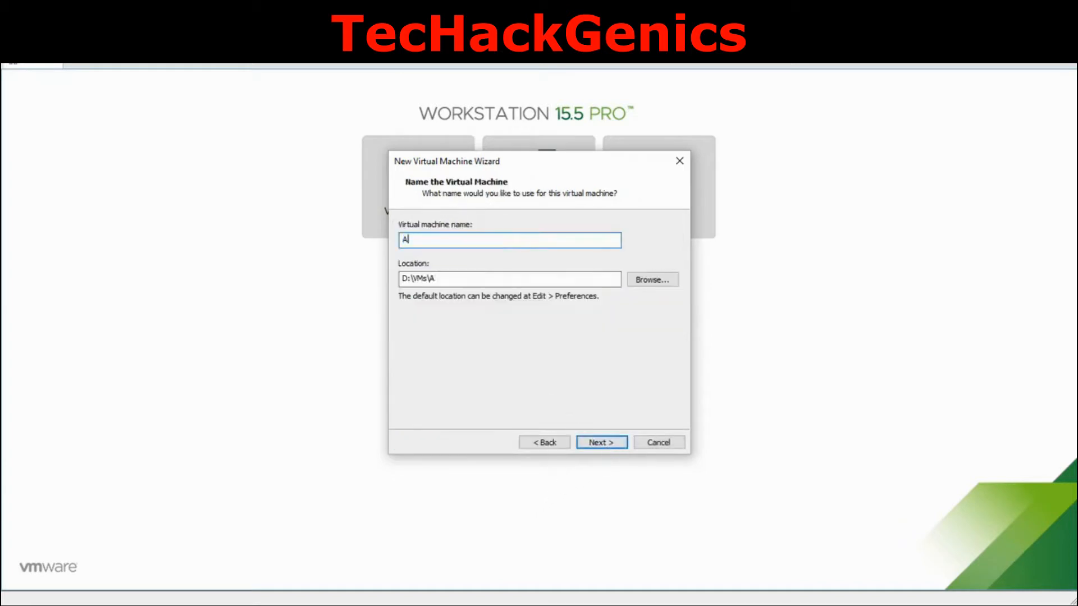
pyautogui.write('lpine3.12')
pyautogui.click(602, 444)
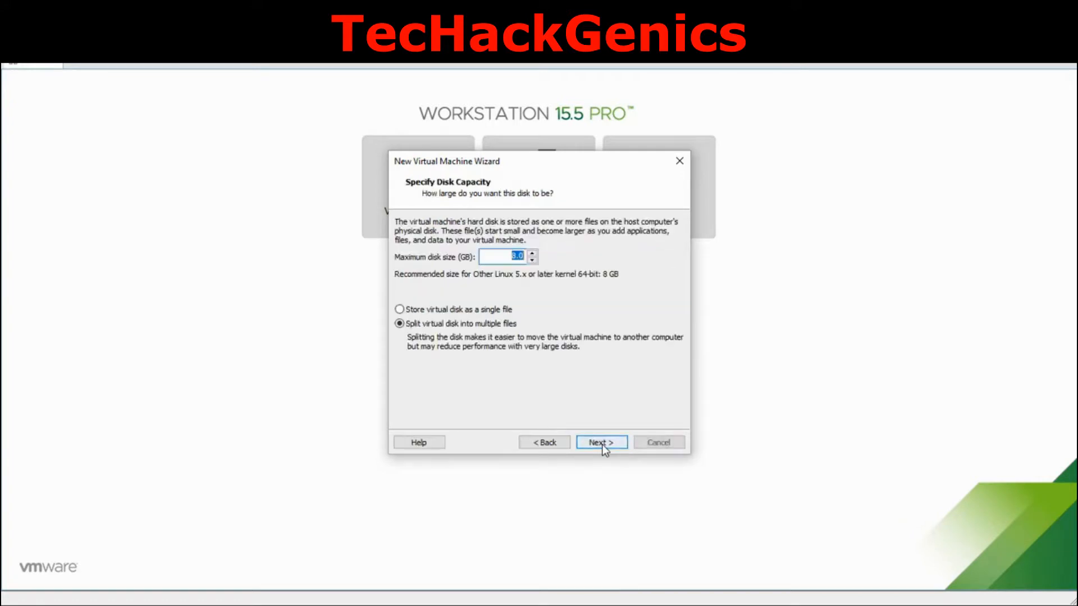
pyautogui.write('60')
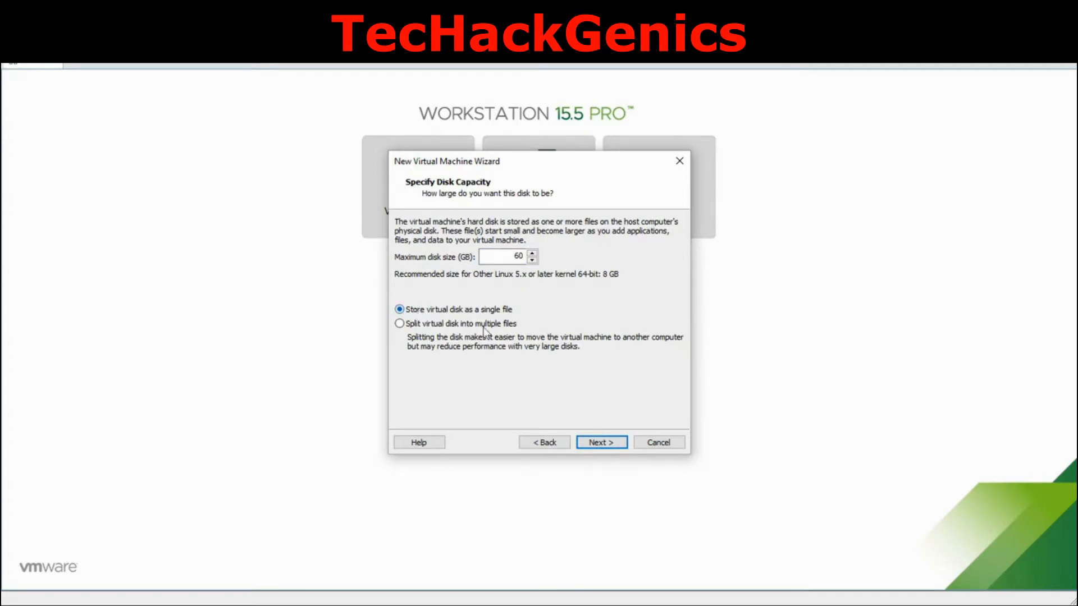
pyautogui.click(600, 444)
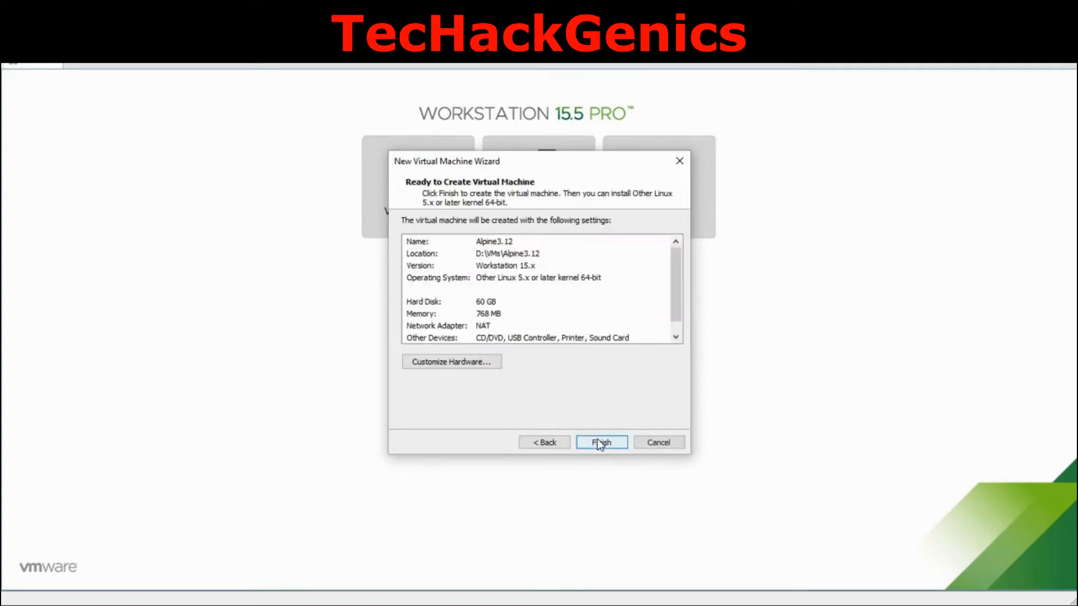
# - Set memory to 1024 MB, 2 cores per processor, and set CD/DVD to use an ISO image
pyautogui.click(469, 365)
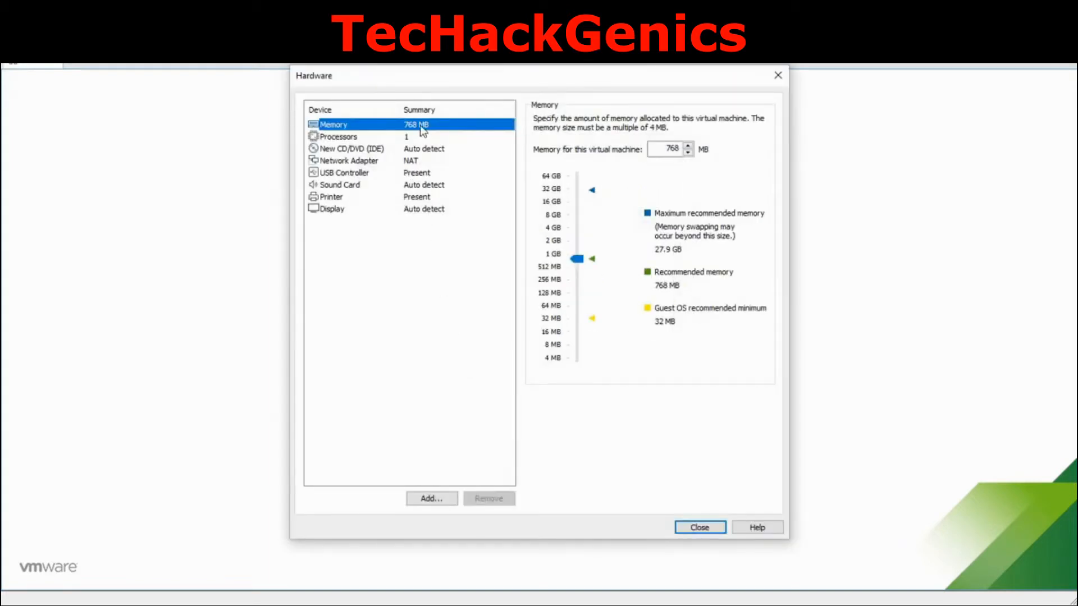
pyautogui.doubleClick(652, 150)
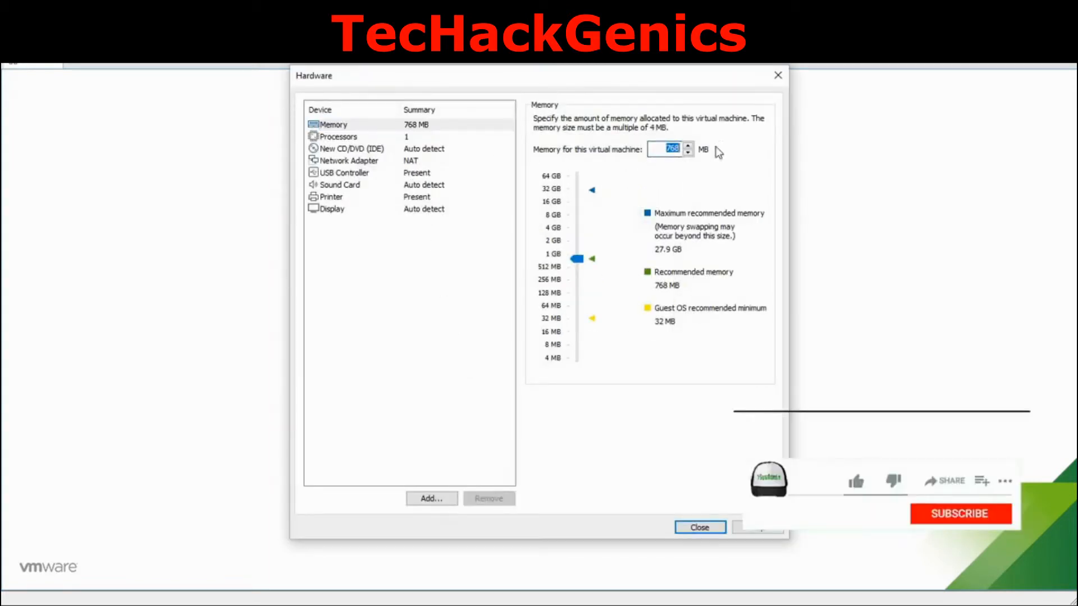
pyautogui.write('1024')
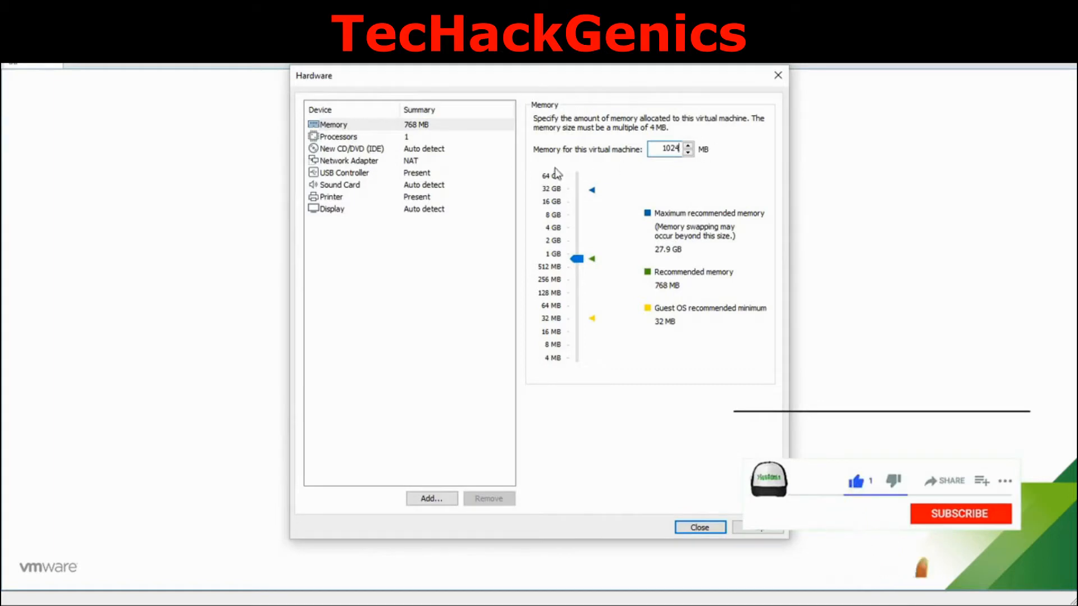
pyautogui.click(364, 135)
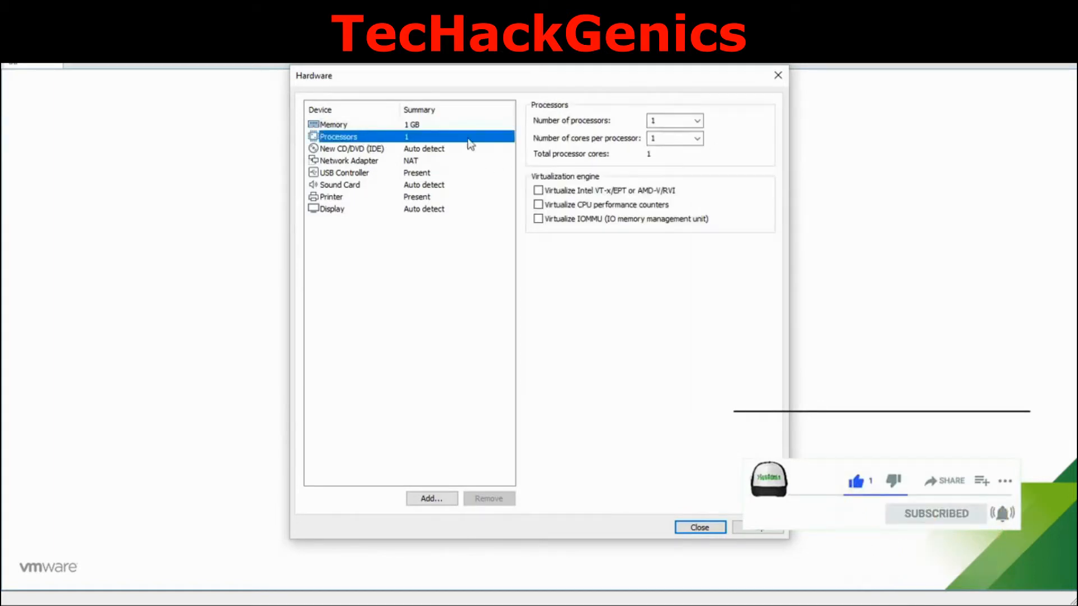
pyautogui.click(697, 139)
pyautogui.click(695, 161)
pyautogui.click(356, 150)
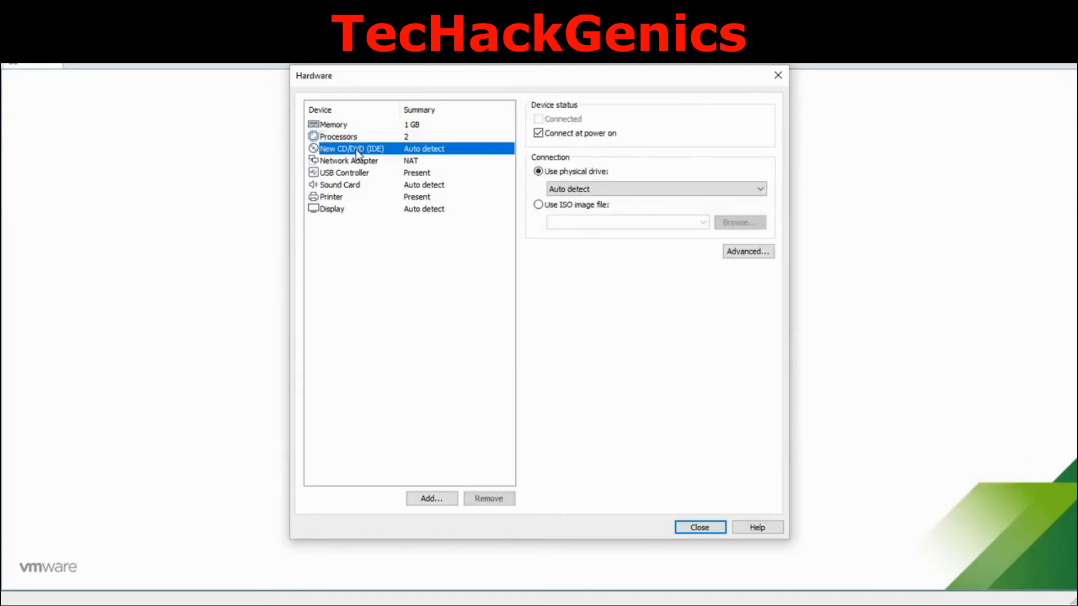
pyautogui.click(549, 205)
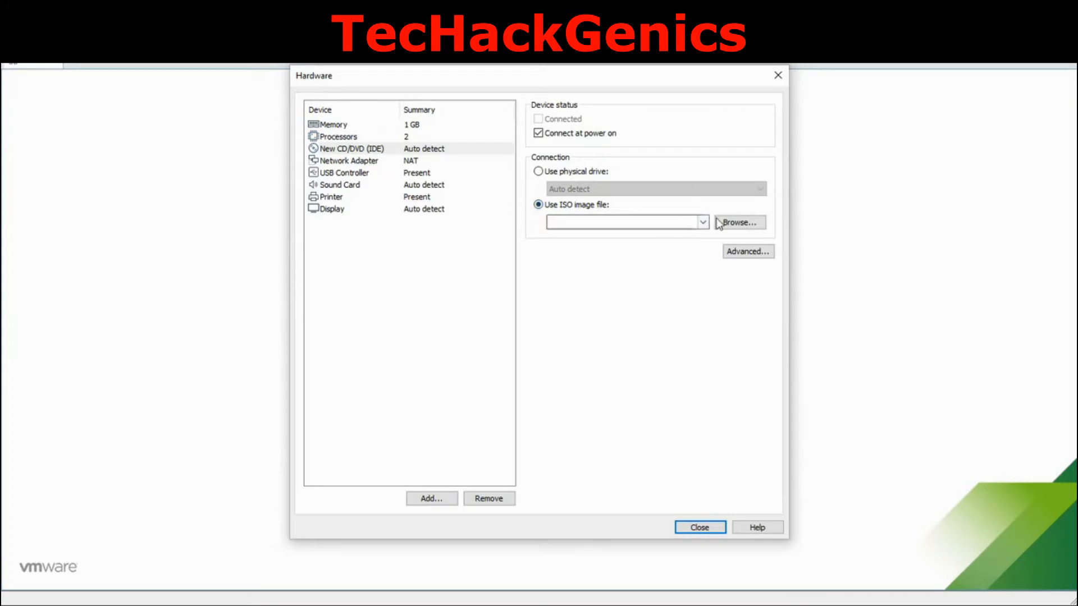
# - Attach alpine-standard-3.12.0-x86_64.iso to the CD/DVD drive
pyautogui.click(738, 222)
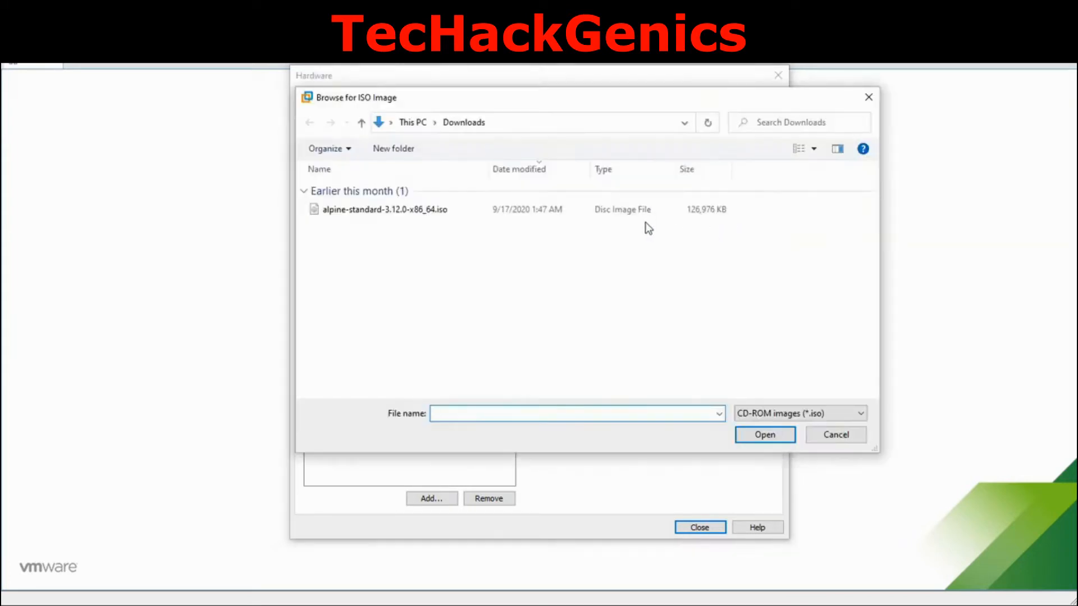
pyautogui.click(439, 212)
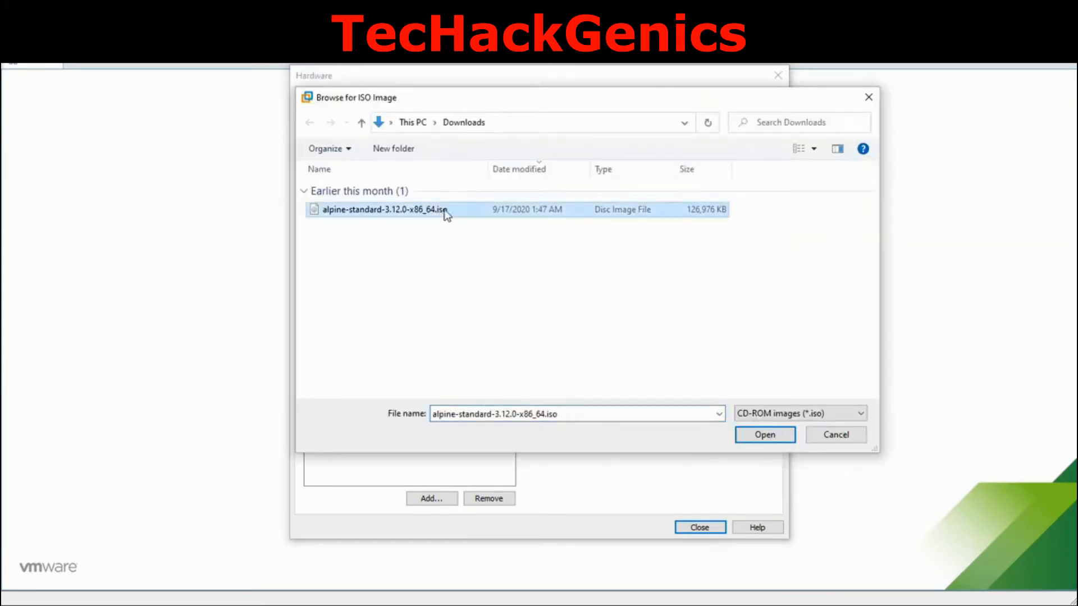
pyautogui.click(764, 435)
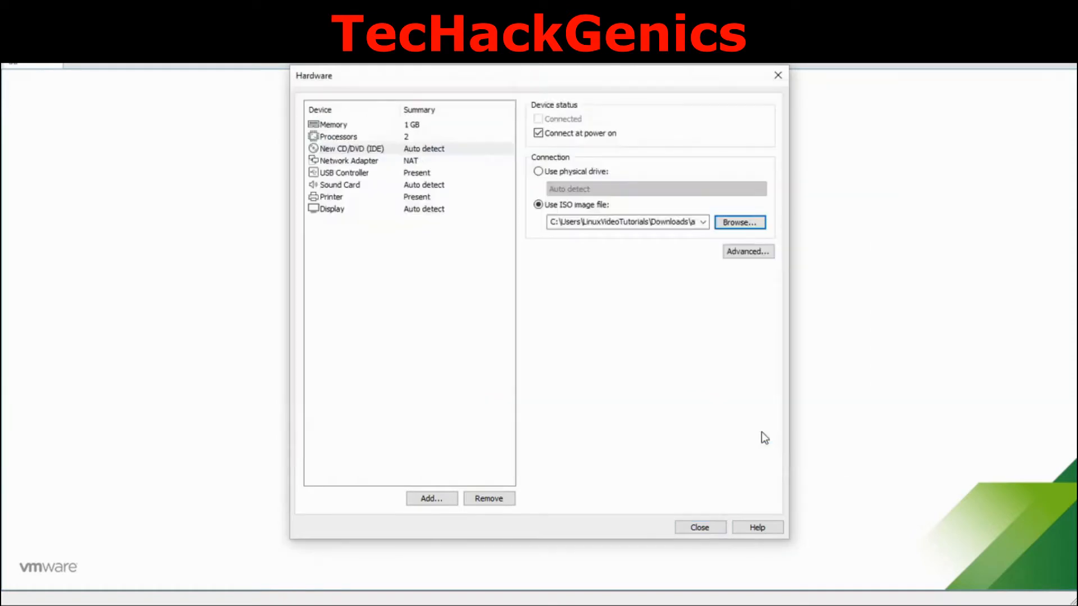
# - Remove the USB controller, sound card and printer, then close hardware settings
pyautogui.click(358, 162)
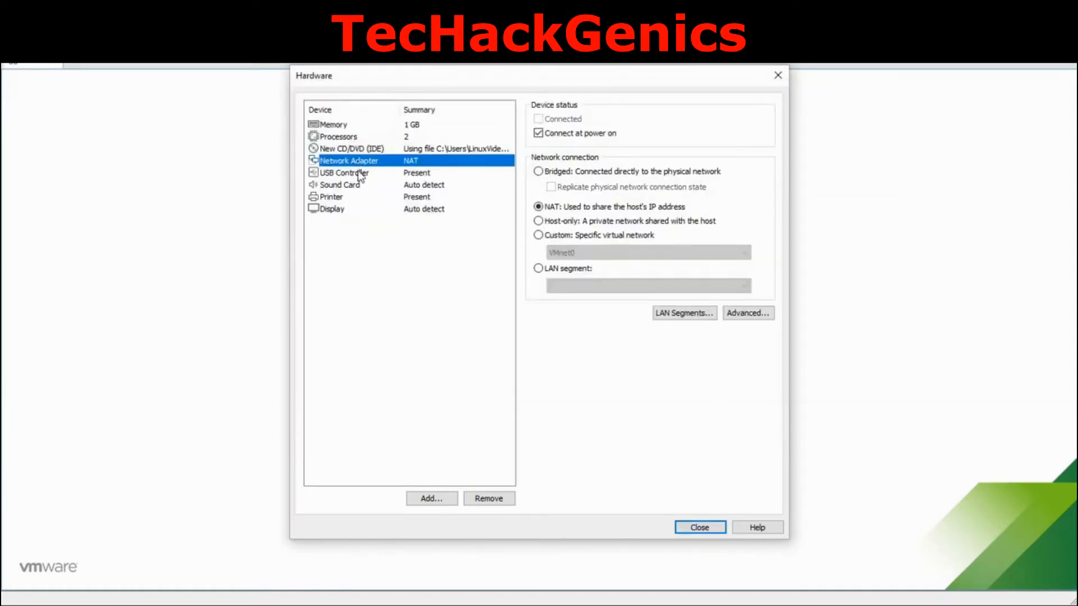
pyautogui.click(359, 173)
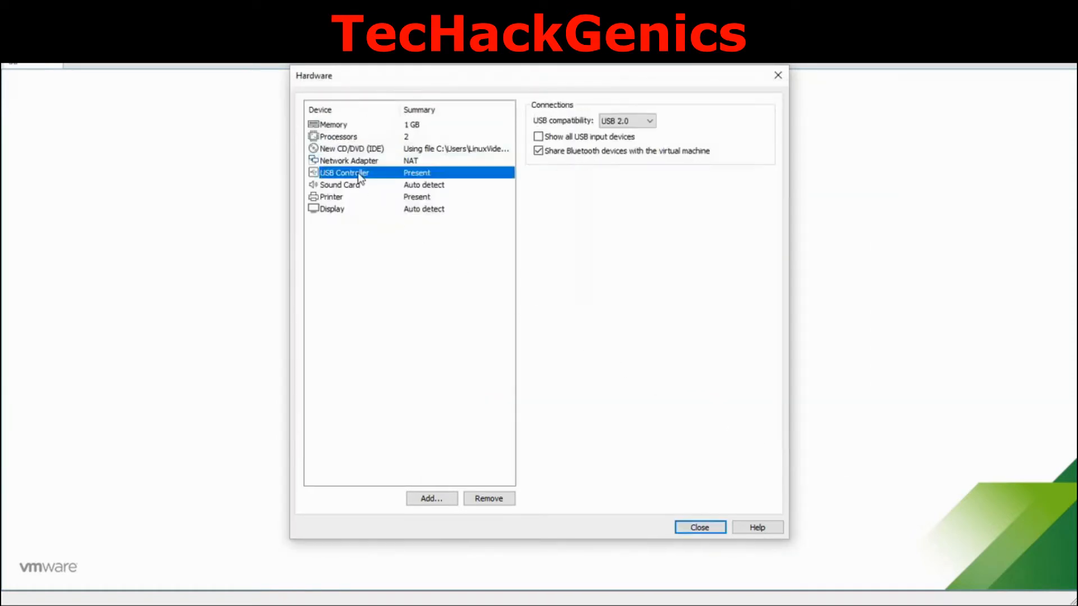
pyautogui.click(490, 498)
pyautogui.click(490, 500)
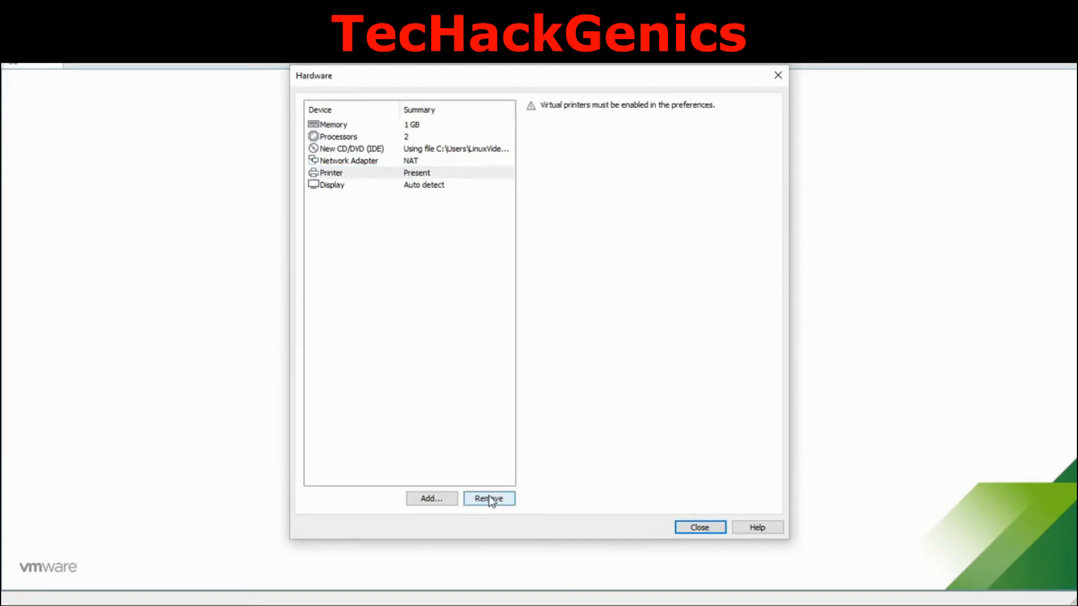
pyautogui.click(490, 499)
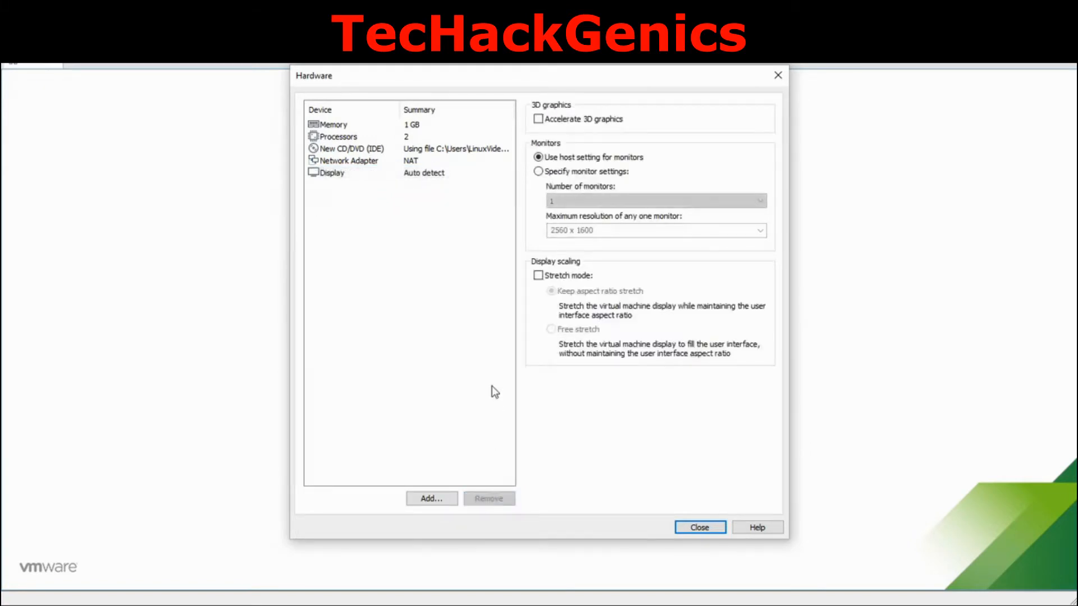
pyautogui.click(699, 528)
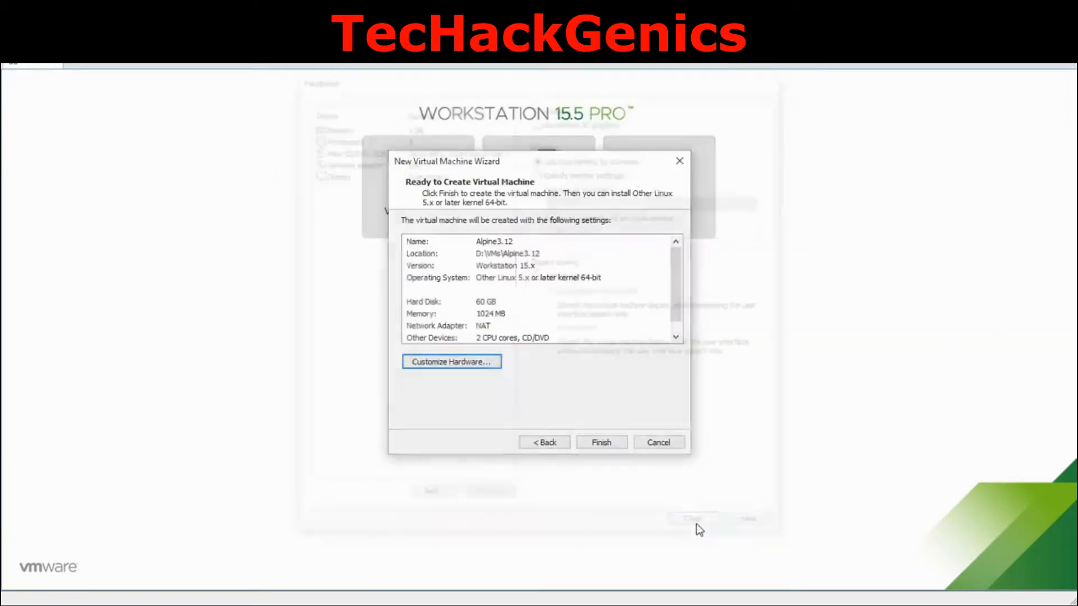
# - Finish creating Alpine3.12, power it on, and focus the VM screen at the boot prompt
pyautogui.click(601, 442)
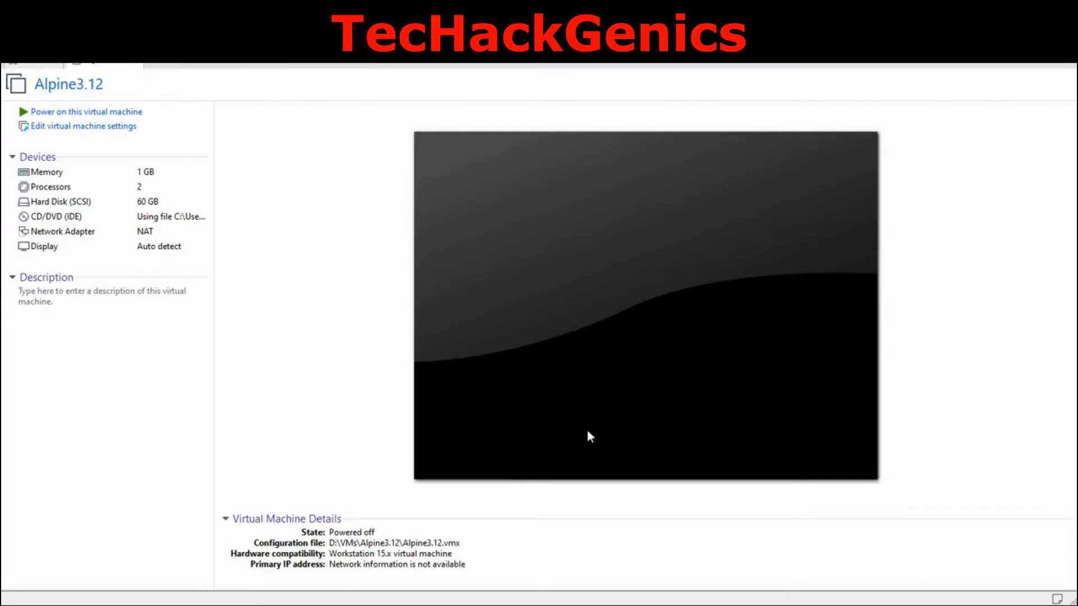
pyautogui.click(127, 114)
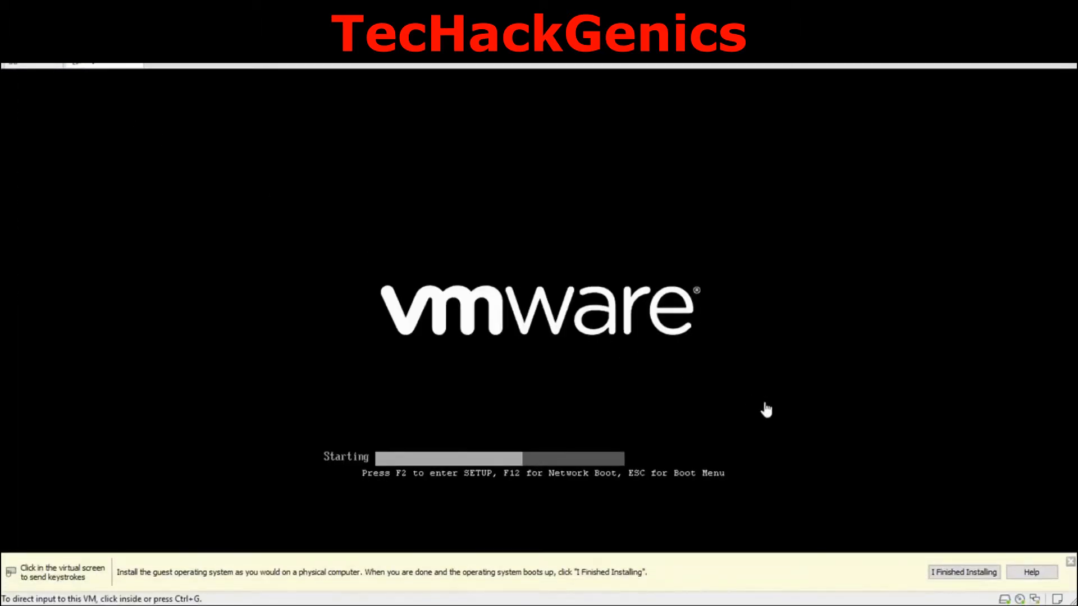
pyautogui.click(1069, 561)
pyautogui.click(607, 413)
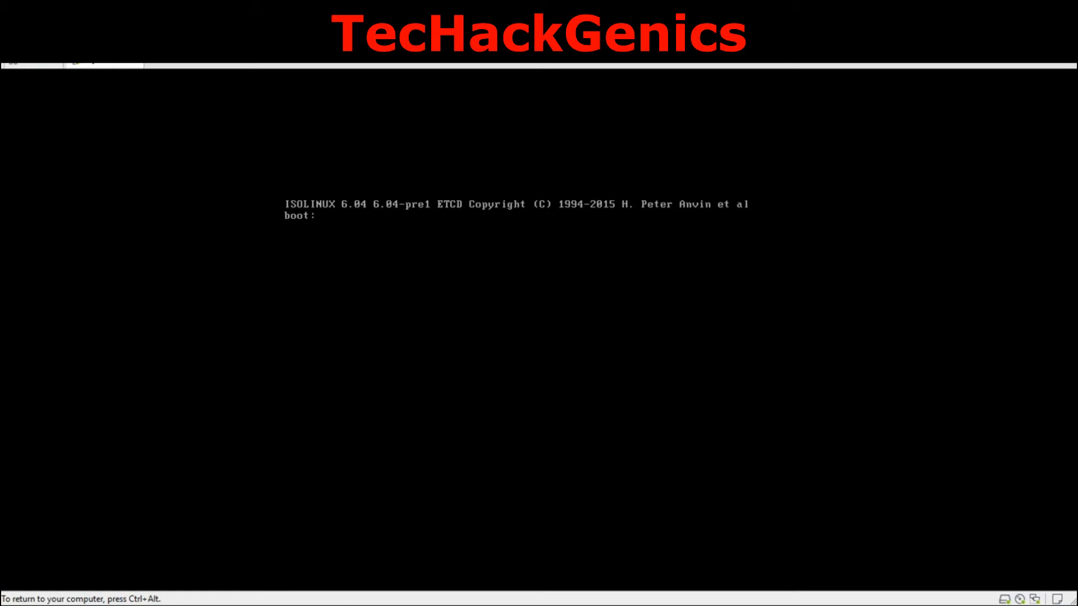
# - Boot the default Alpine kernel, log in as root, and enter setup-alpine at the shell
pyautogui.press('Return')
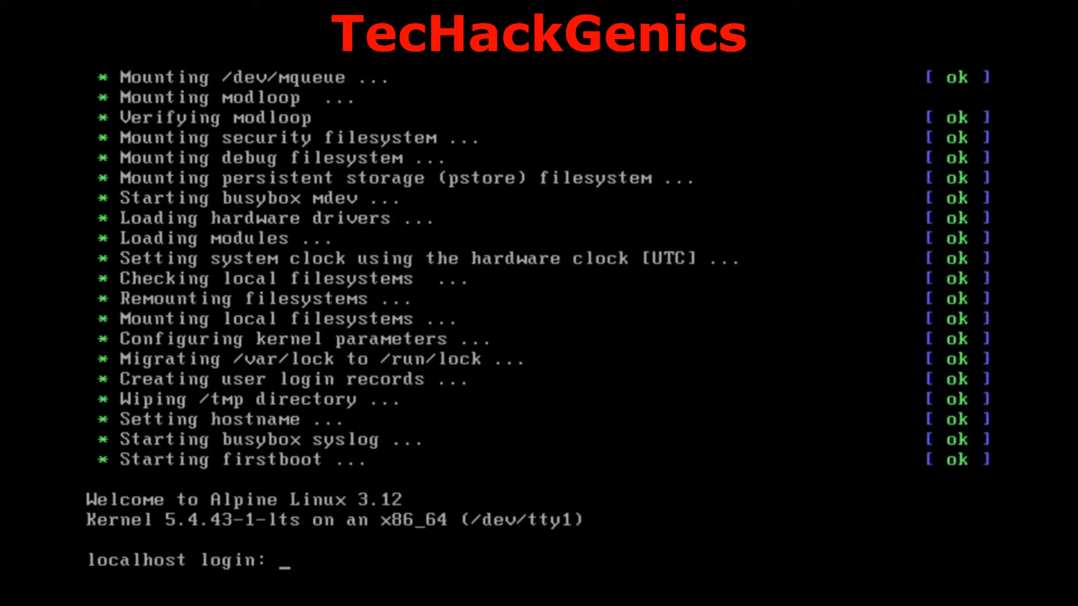
pyautogui.write('root')
pyautogui.press('Return')
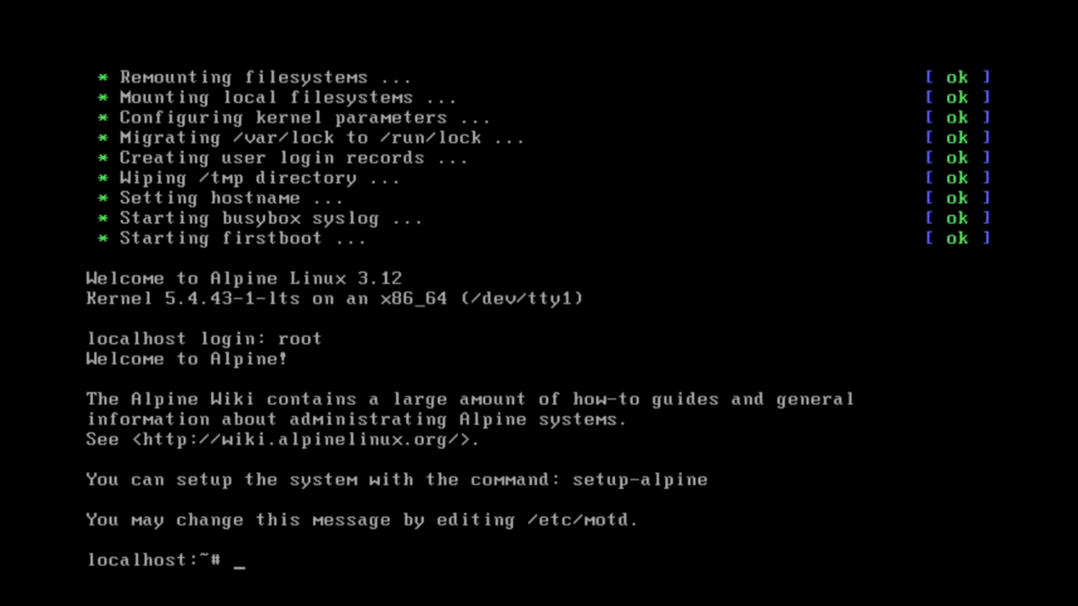
pyautogui.write('setup-al')
pyautogui.press('Tab')
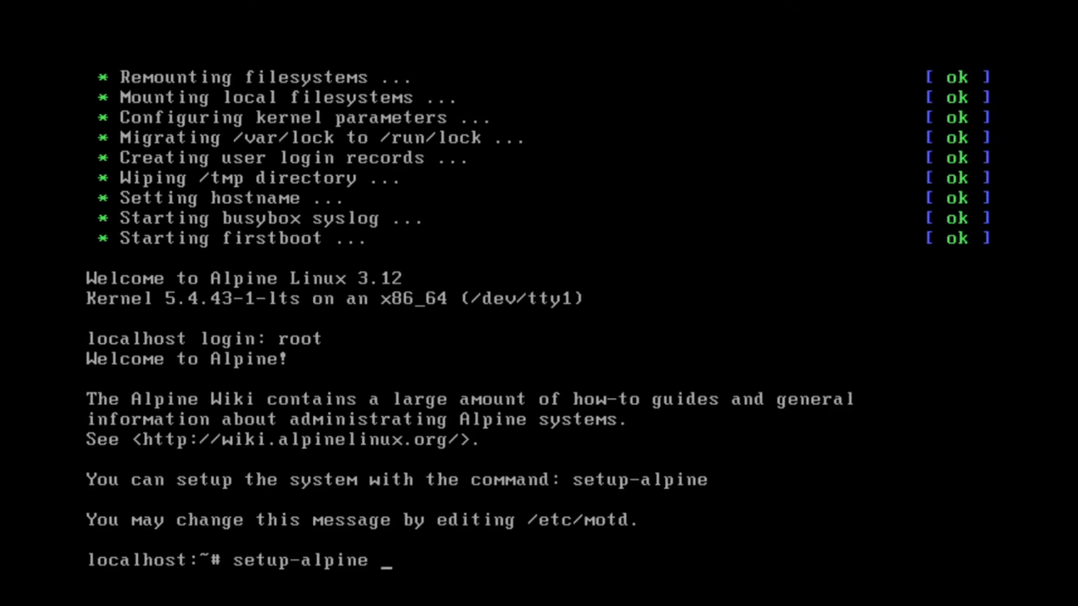
# - Run setup-alpine, choose keyboard layout us, and enter us as the variant
pyautogui.press('Return')
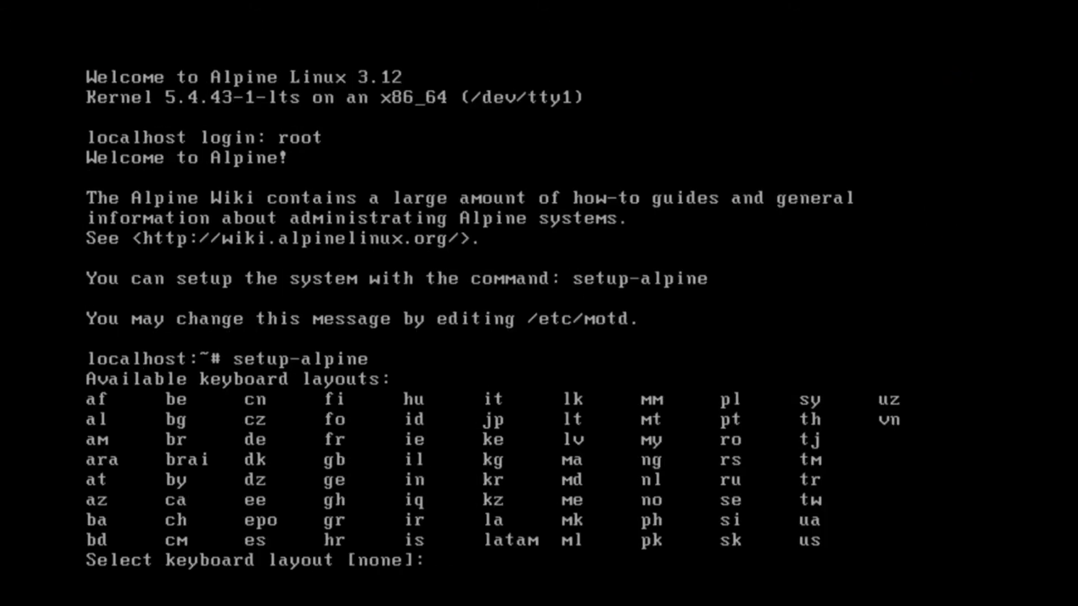
pyautogui.write('us')
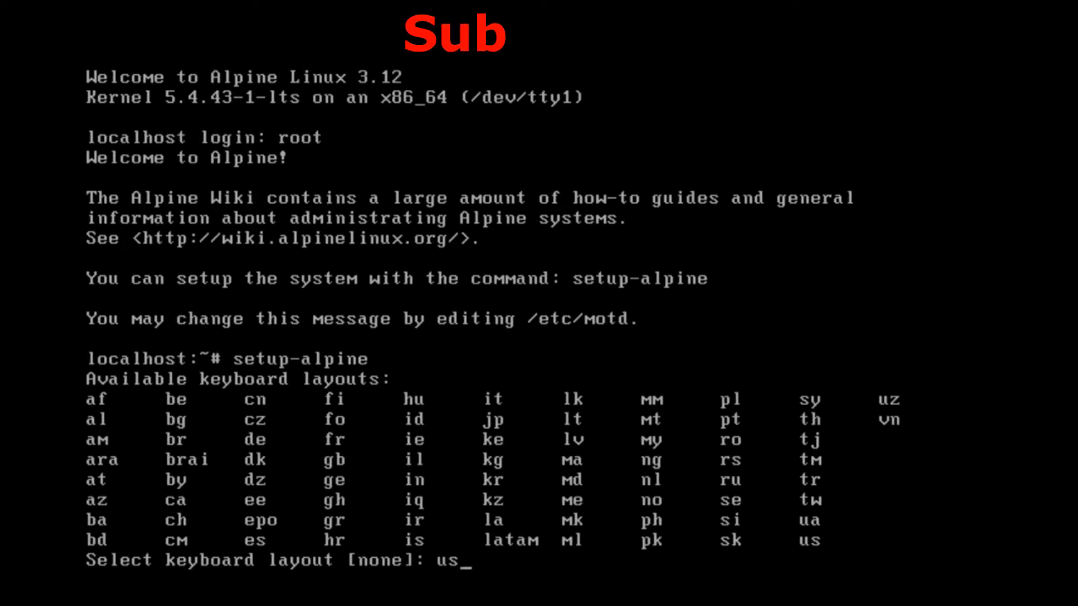
pyautogui.press('Return')
pyautogui.write('us')
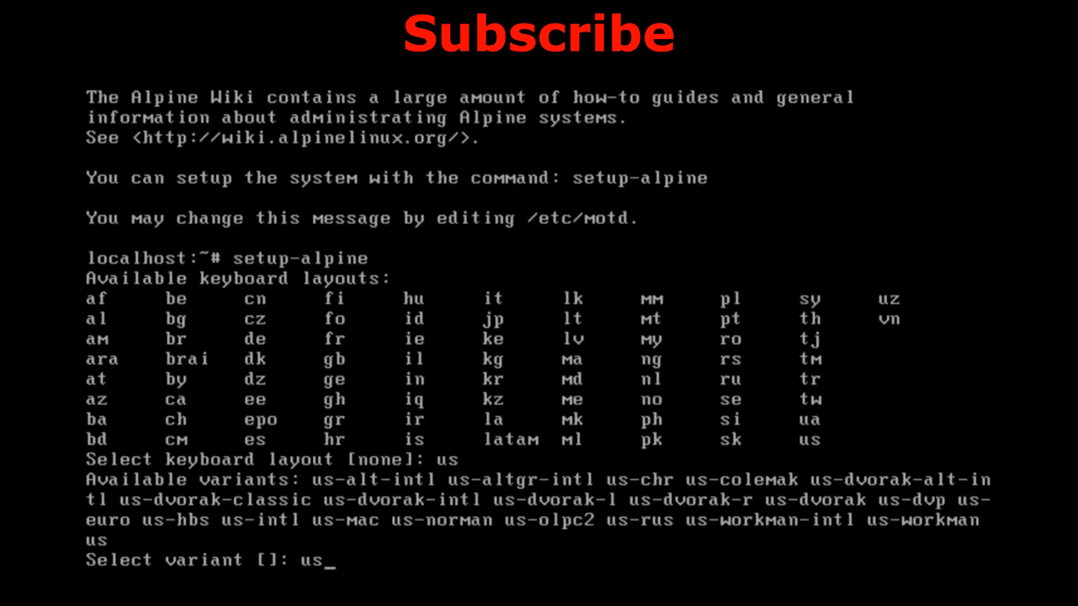